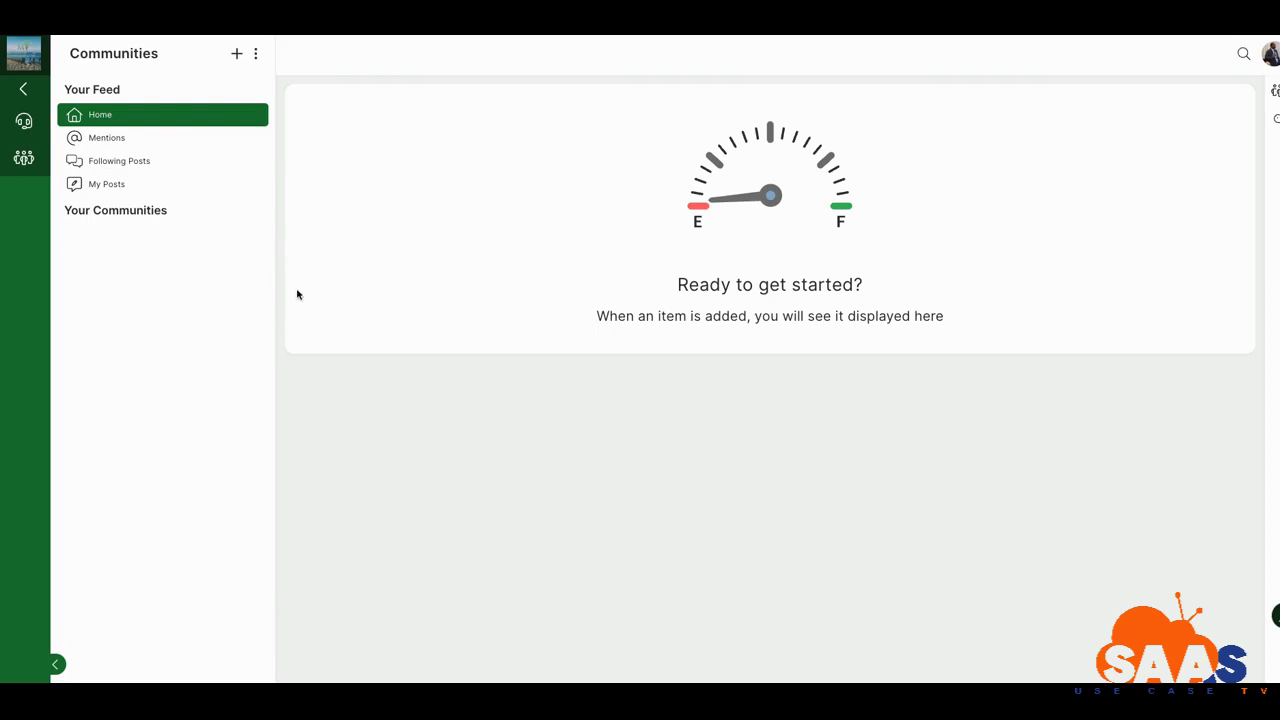
Open the form for a new community and review its fields and the communities permissions settings
{"action": "left_click", "coordinate": [237, 55]}
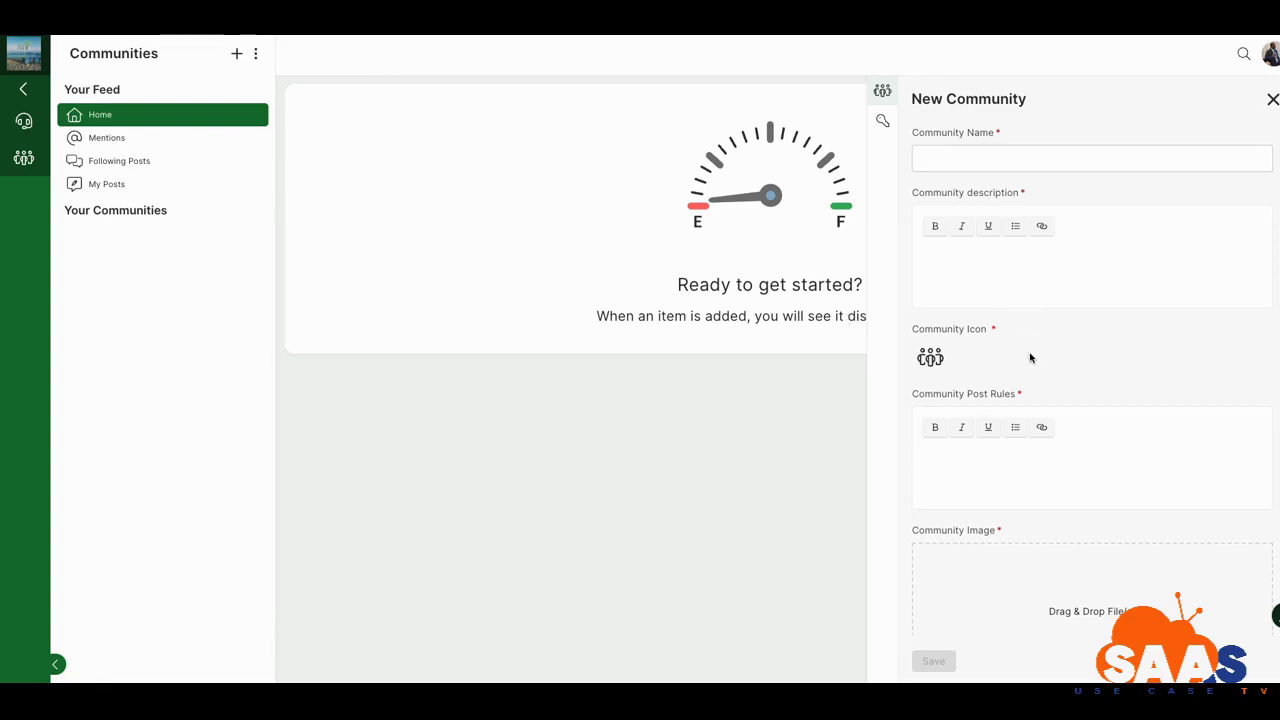
{"action": "scroll", "coordinate": [1033, 380], "scroll_direction": "down", "scroll_amount": 1}
{"action": "scroll", "coordinate": [1040, 397], "scroll_direction": "up", "scroll_amount": 1}
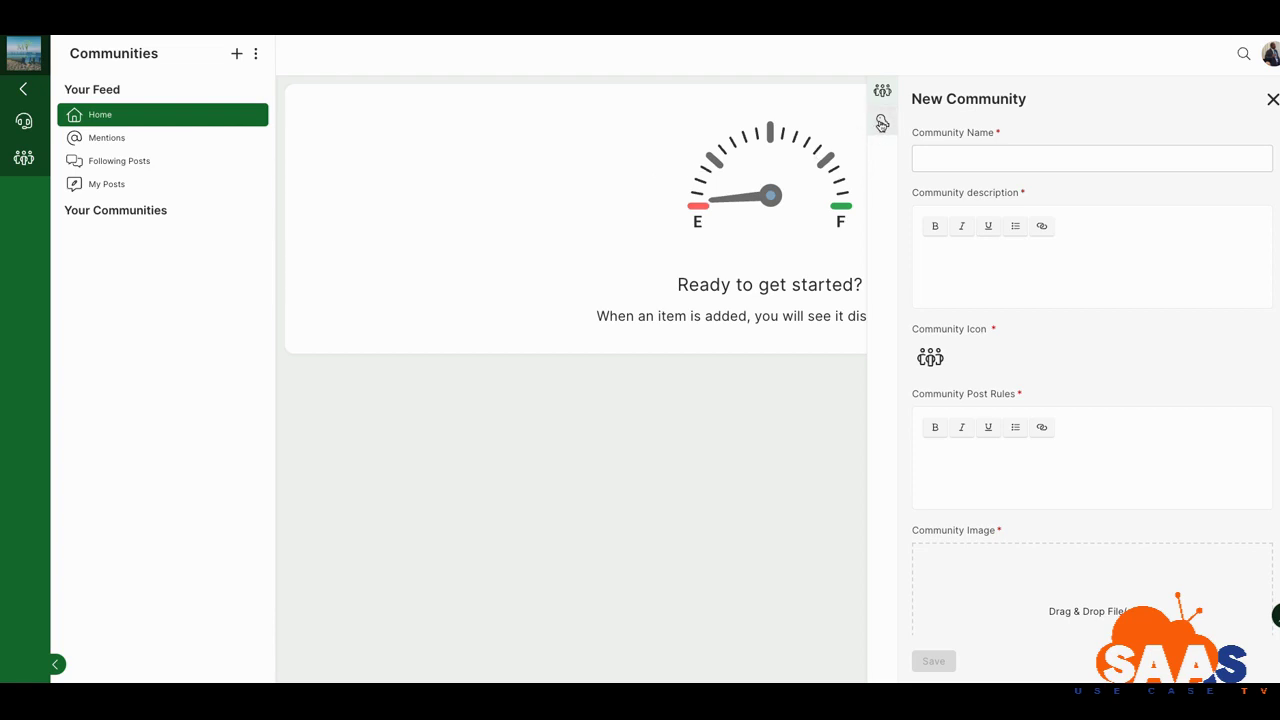
{"action": "left_click", "coordinate": [881, 122]}
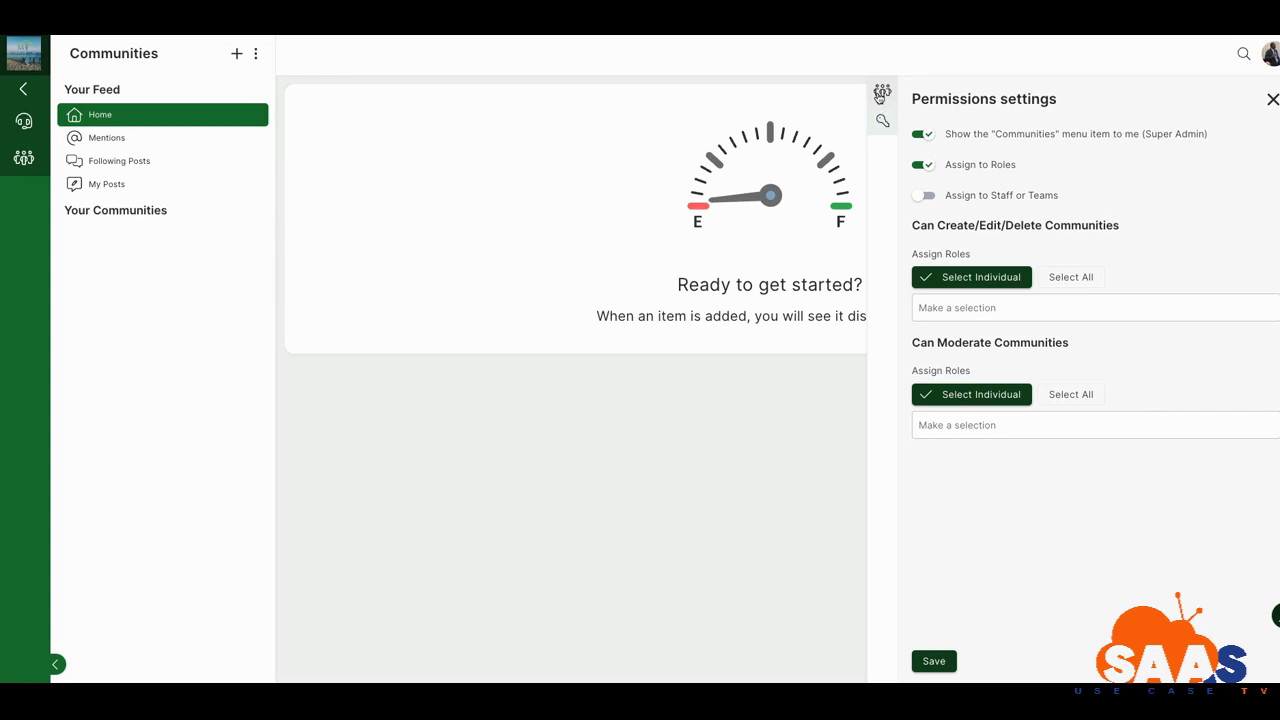
{"action": "left_click", "coordinate": [880, 94]}
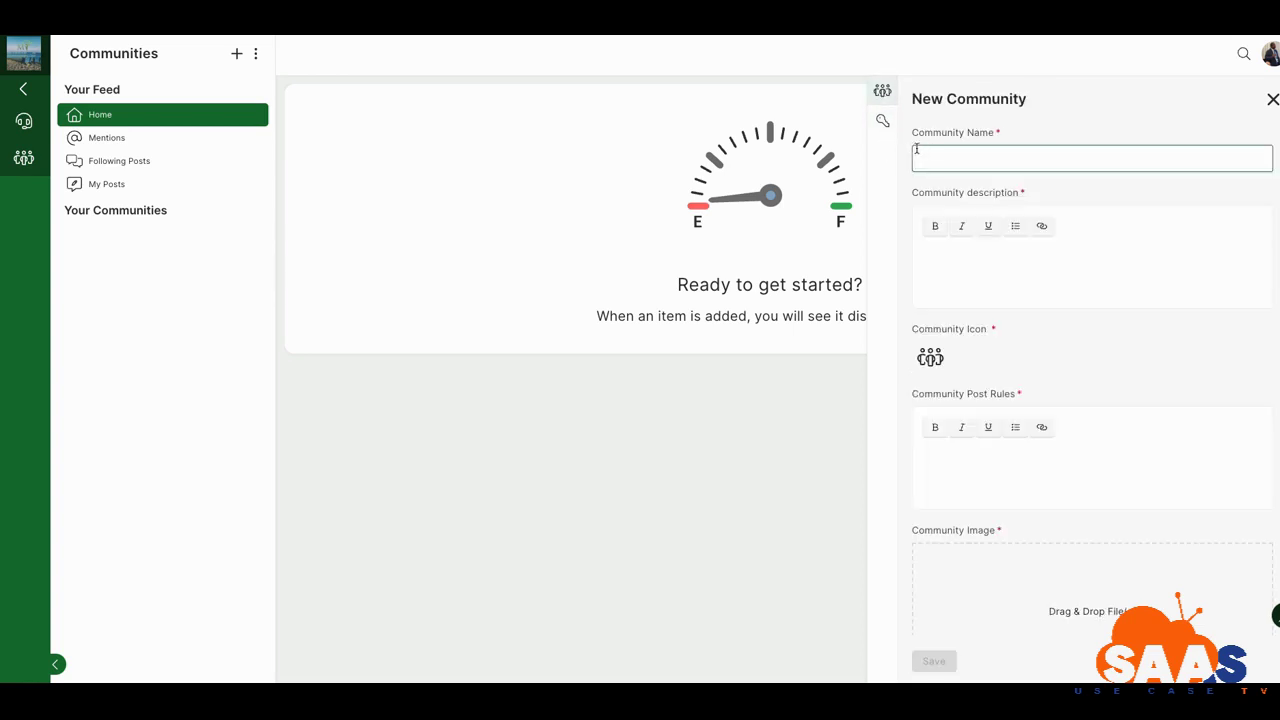
{"action": "left_click", "coordinate": [882, 122]}
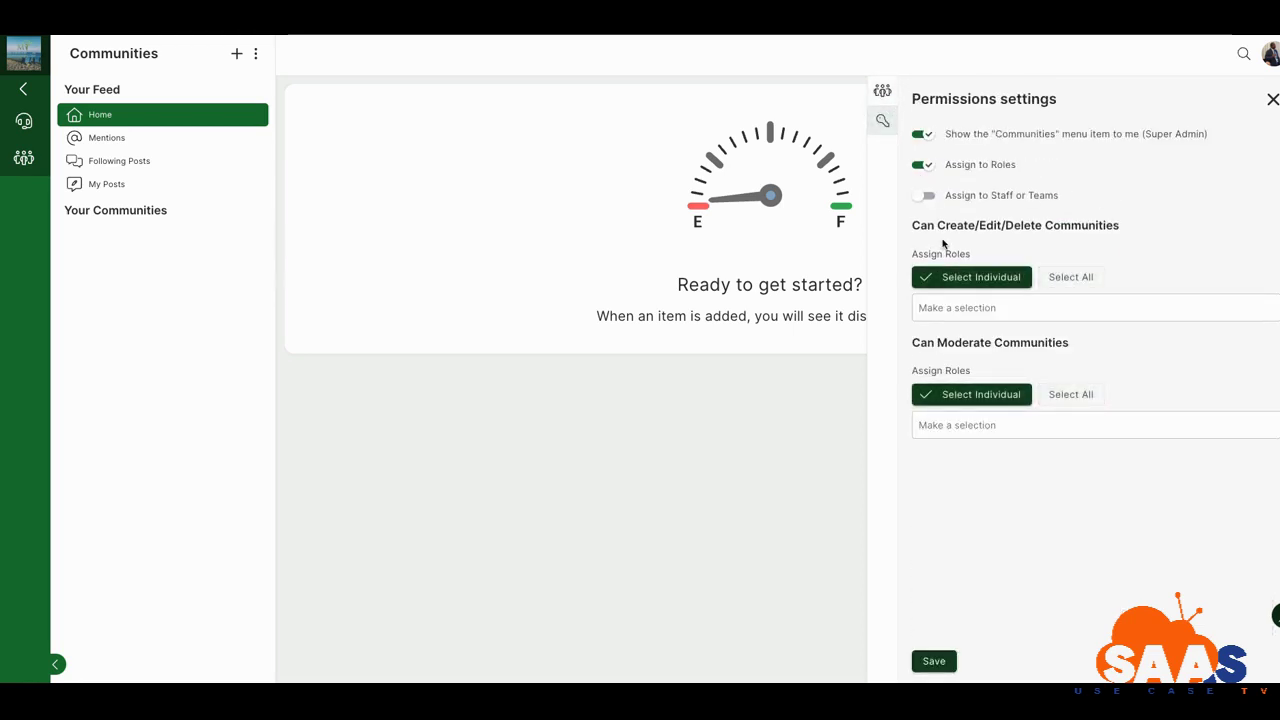
{"action": "left_click", "coordinate": [882, 91]}
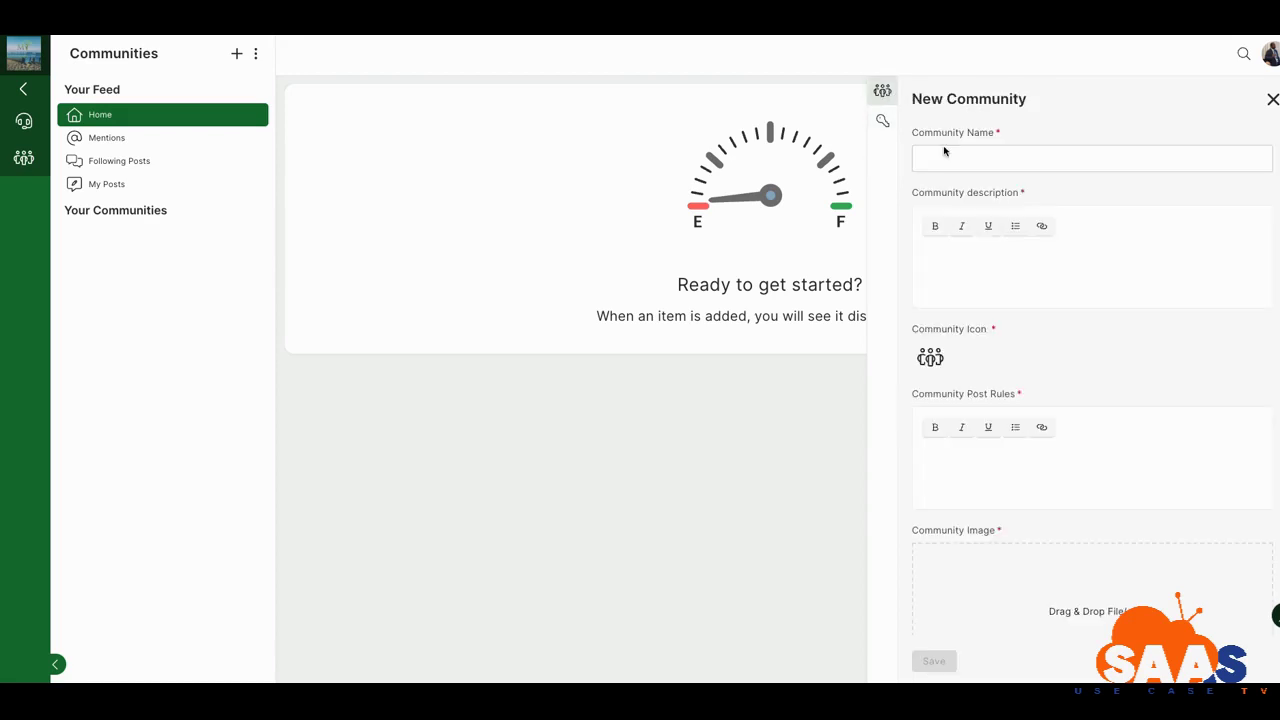
{"action": "left_click", "coordinate": [962, 156]}
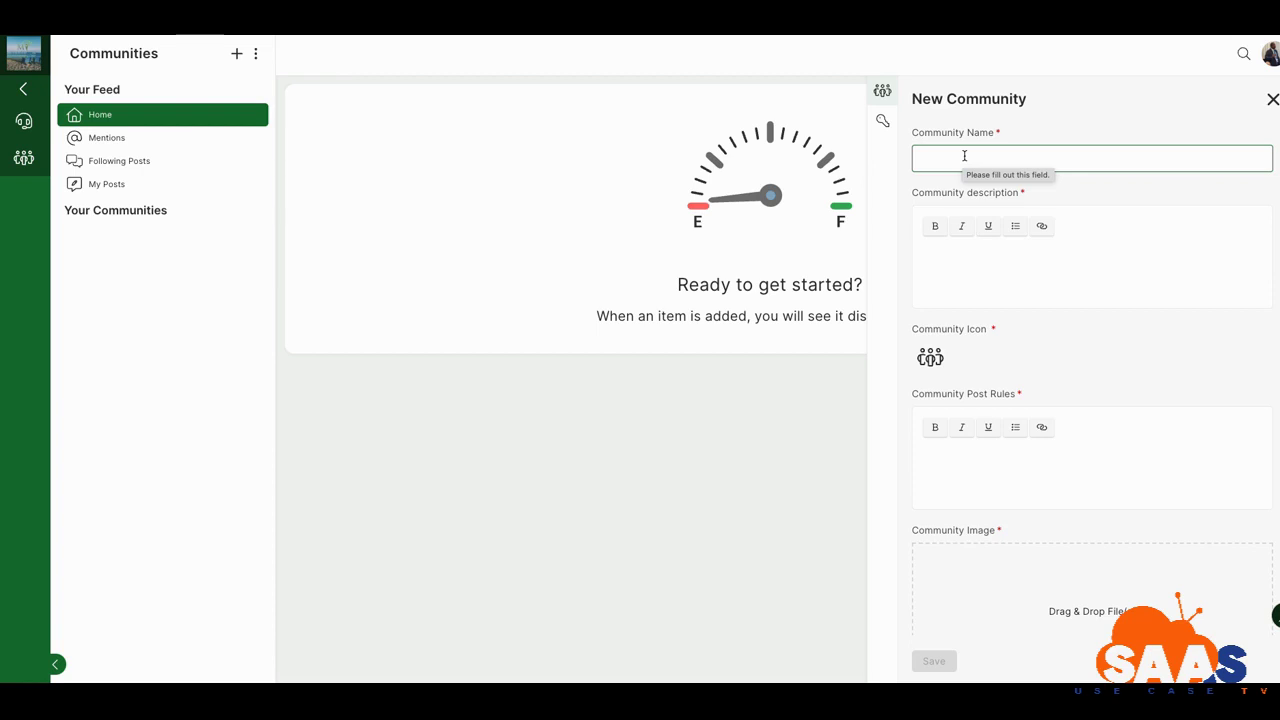
{"action": "left_click", "coordinate": [892, 178]}
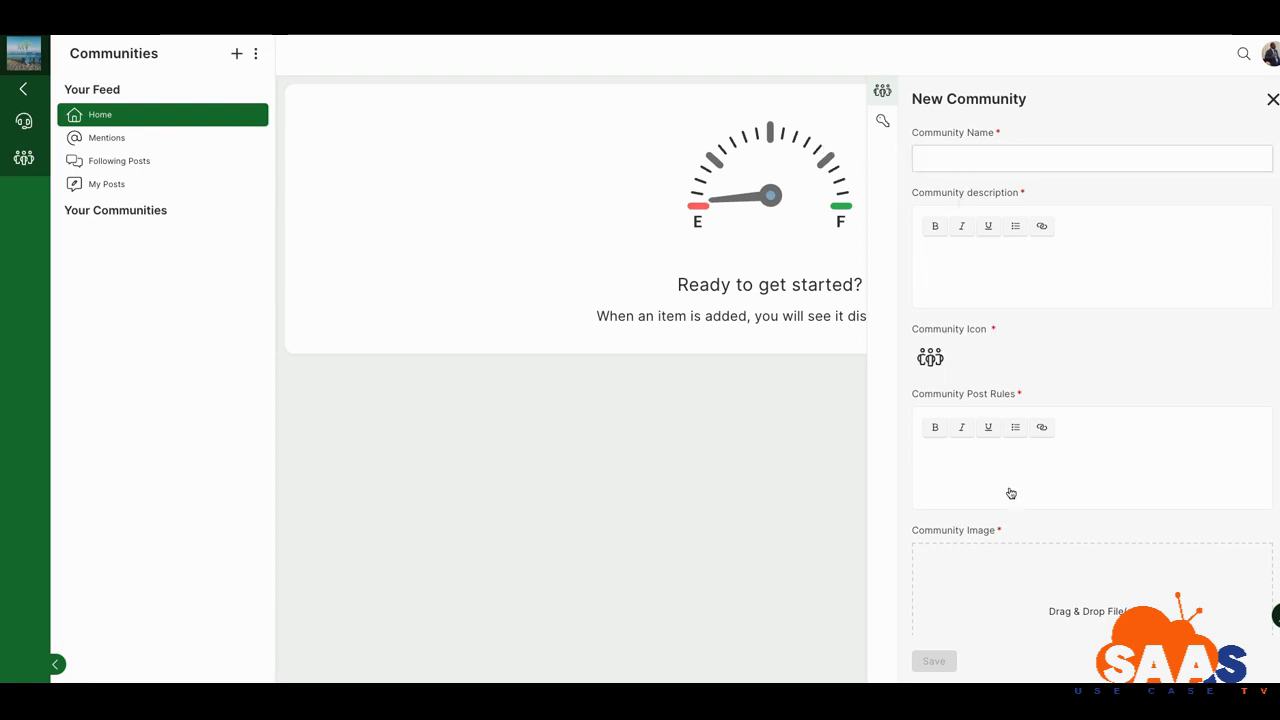
{"action": "scroll", "coordinate": [1010, 492], "scroll_direction": "down", "scroll_amount": 1}
{"action": "scroll", "coordinate": [1016, 460], "scroll_direction": "up", "scroll_amount": 1}
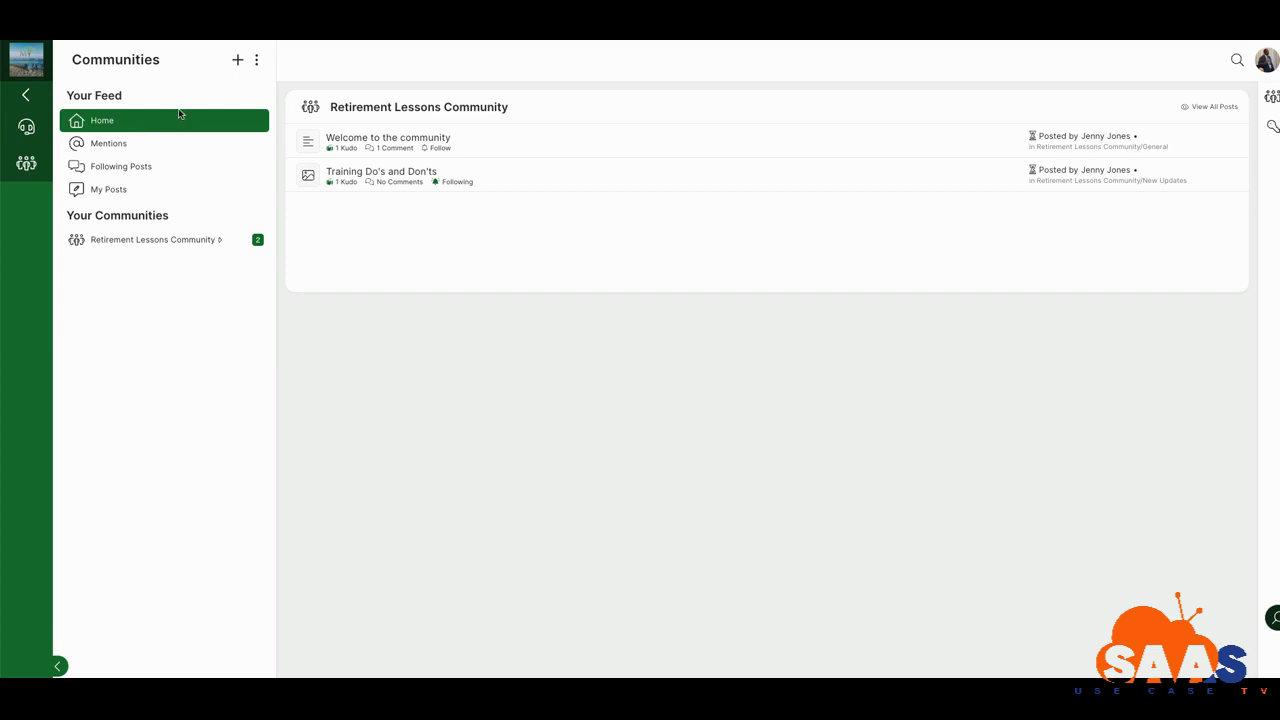
Open the Retirement Lessons Community and review its description, icon, post rules and image in the community editing form
{"action": "left_click", "coordinate": [236, 62]}
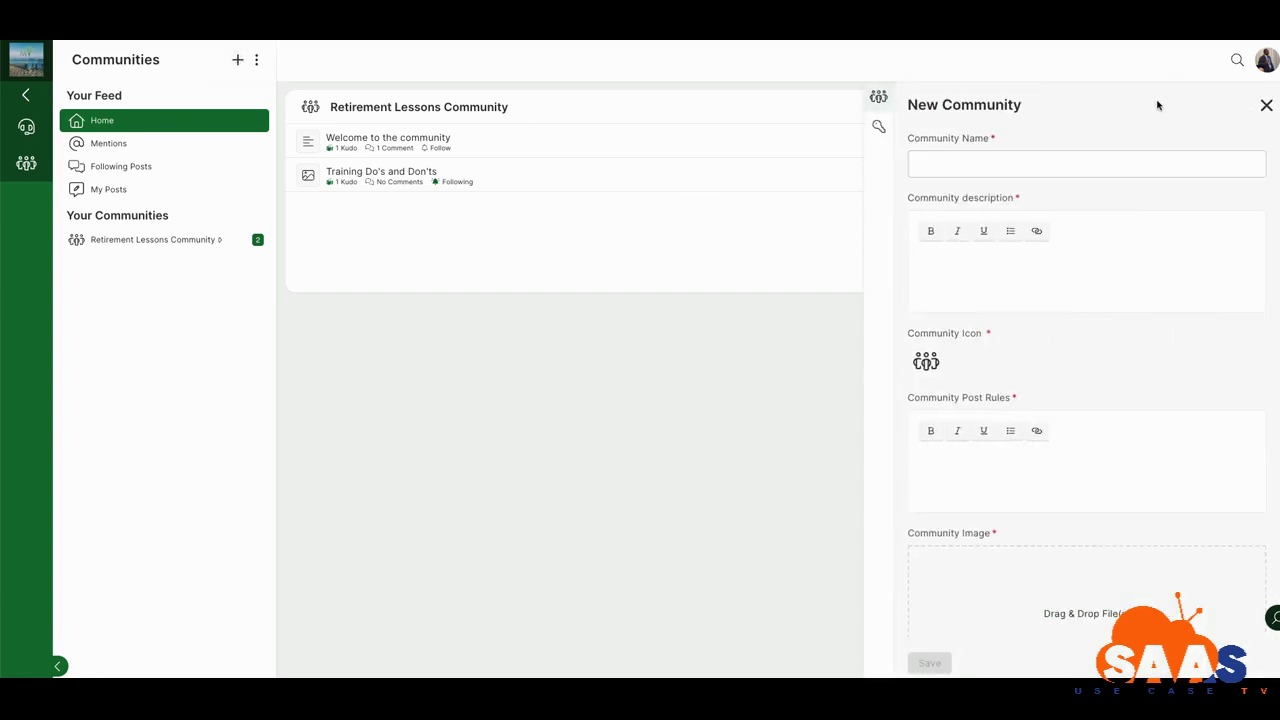
{"action": "left_click", "coordinate": [1264, 107]}
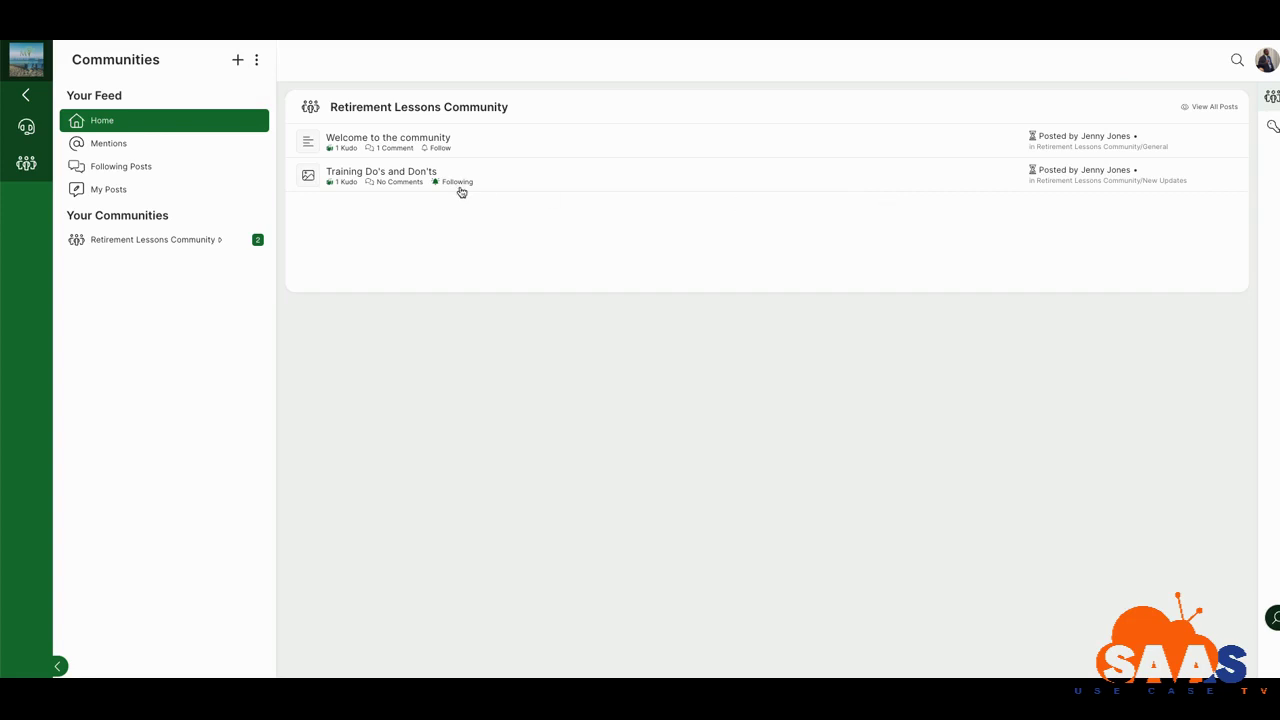
{"action": "left_click", "coordinate": [171, 240]}
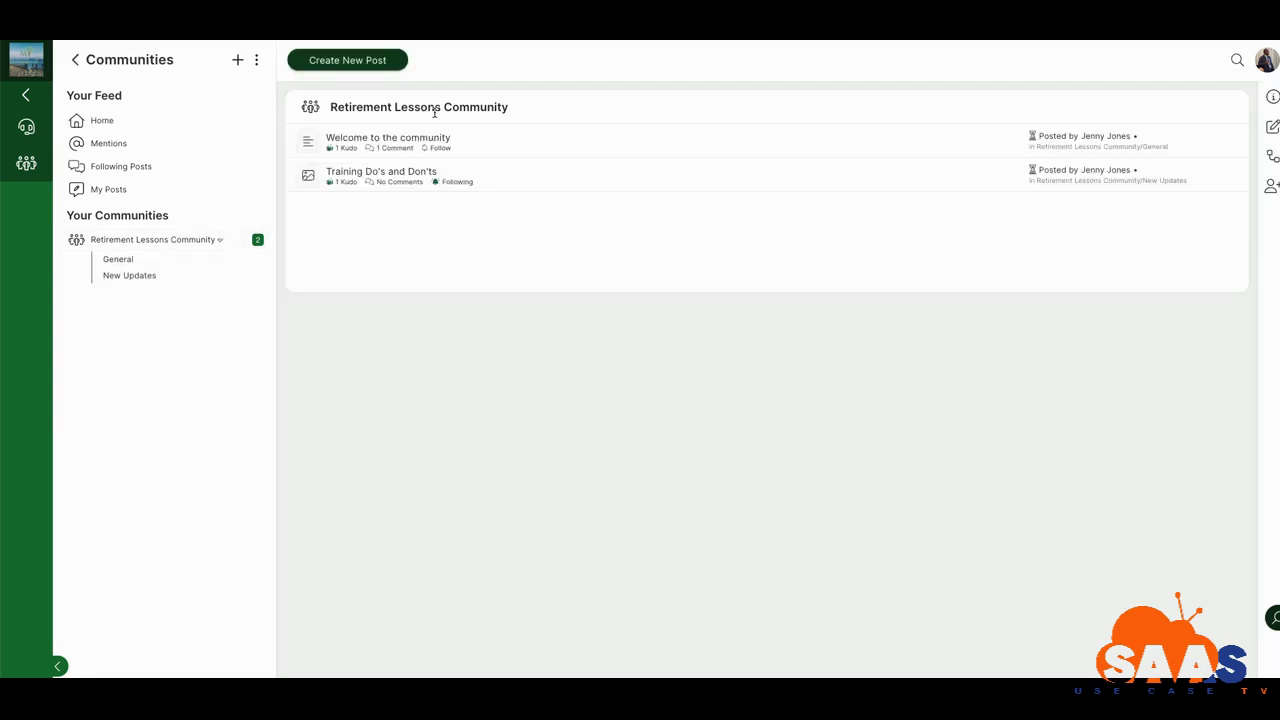
{"action": "left_click", "coordinate": [1273, 127]}
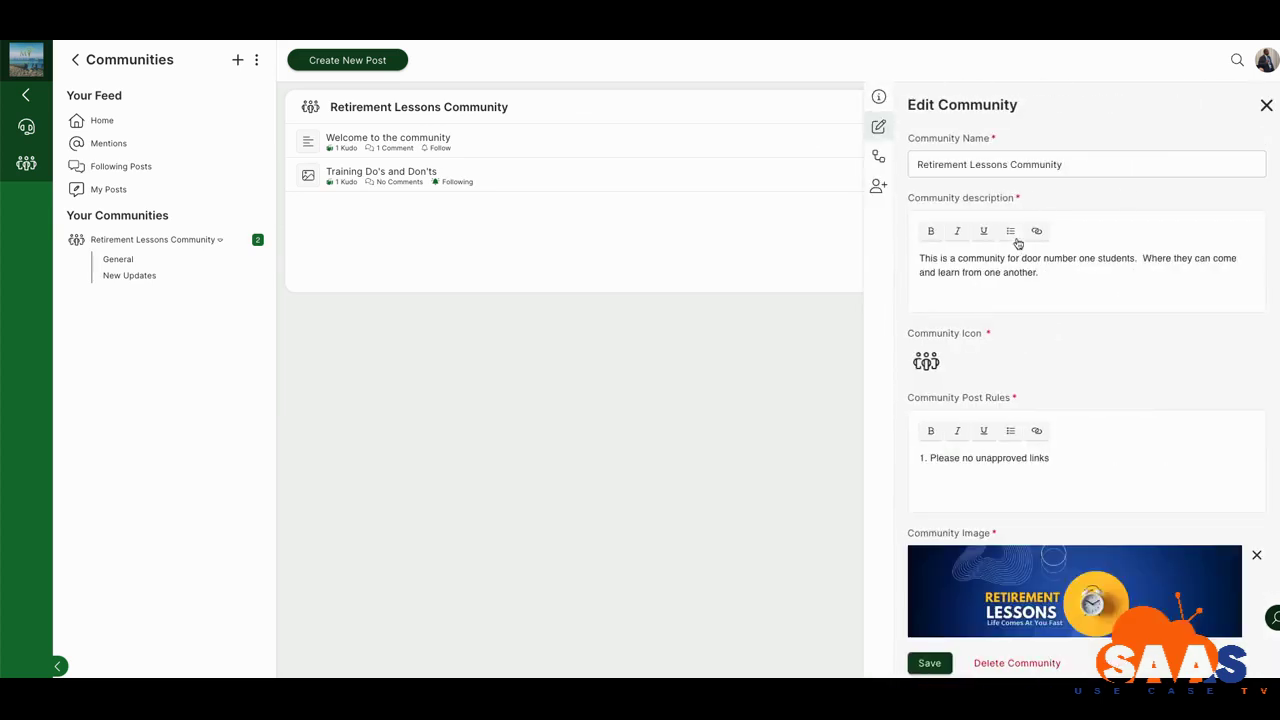
{"action": "scroll", "coordinate": [1020, 248], "scroll_direction": "down", "scroll_amount": 1}
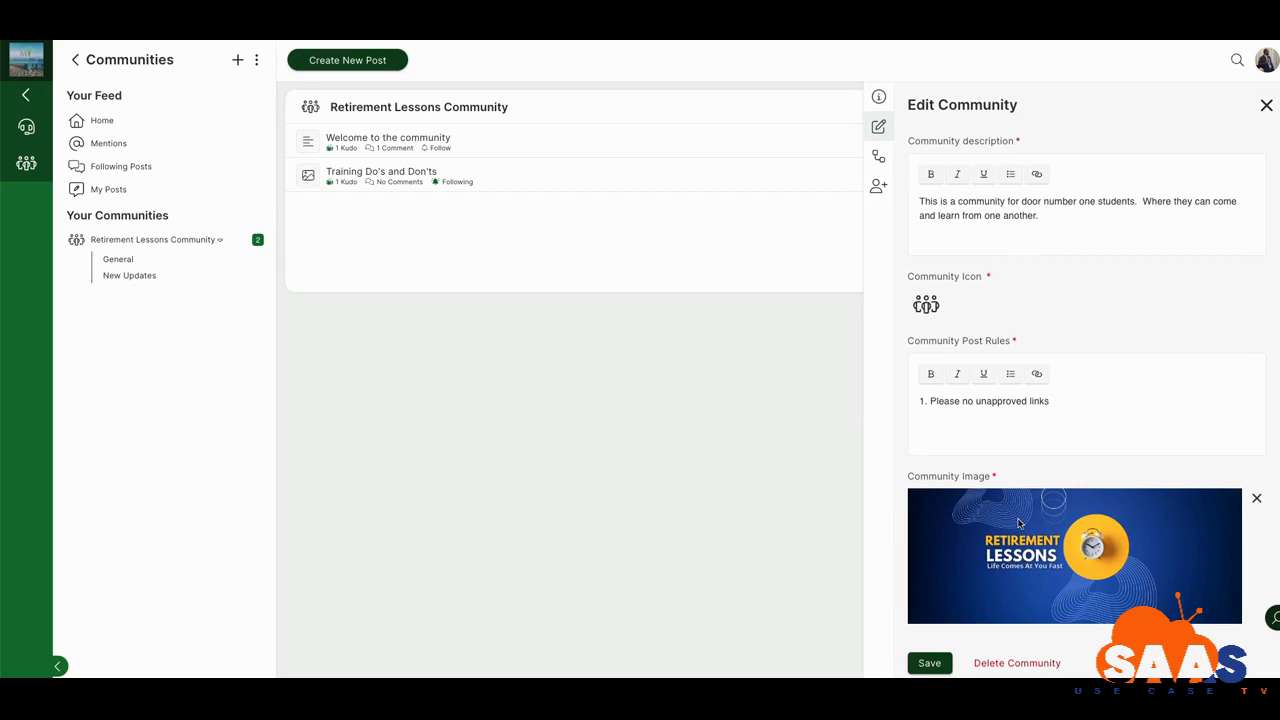
{"action": "scroll", "coordinate": [1019, 522], "scroll_direction": "up", "scroll_amount": 1}
{"action": "scroll", "coordinate": [1019, 522], "scroll_direction": "down", "scroll_amount": 1}
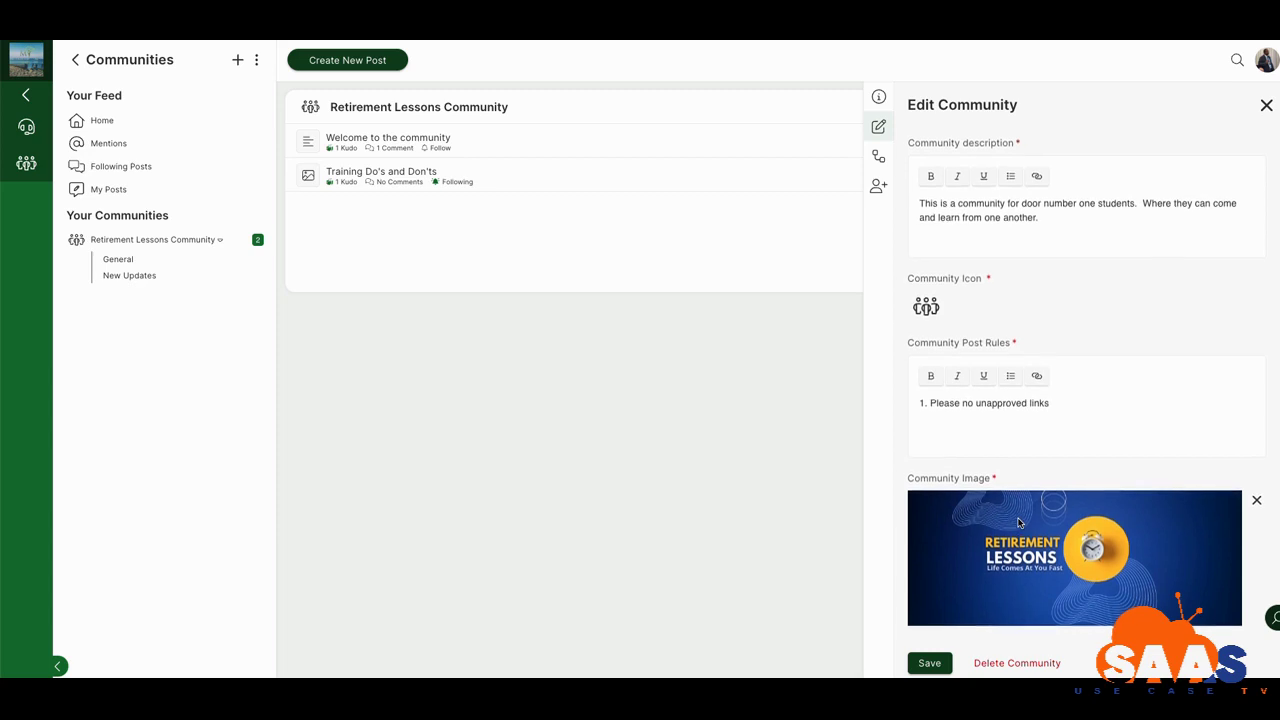
{"action": "scroll", "coordinate": [1066, 581], "scroll_direction": "up", "scroll_amount": 1}
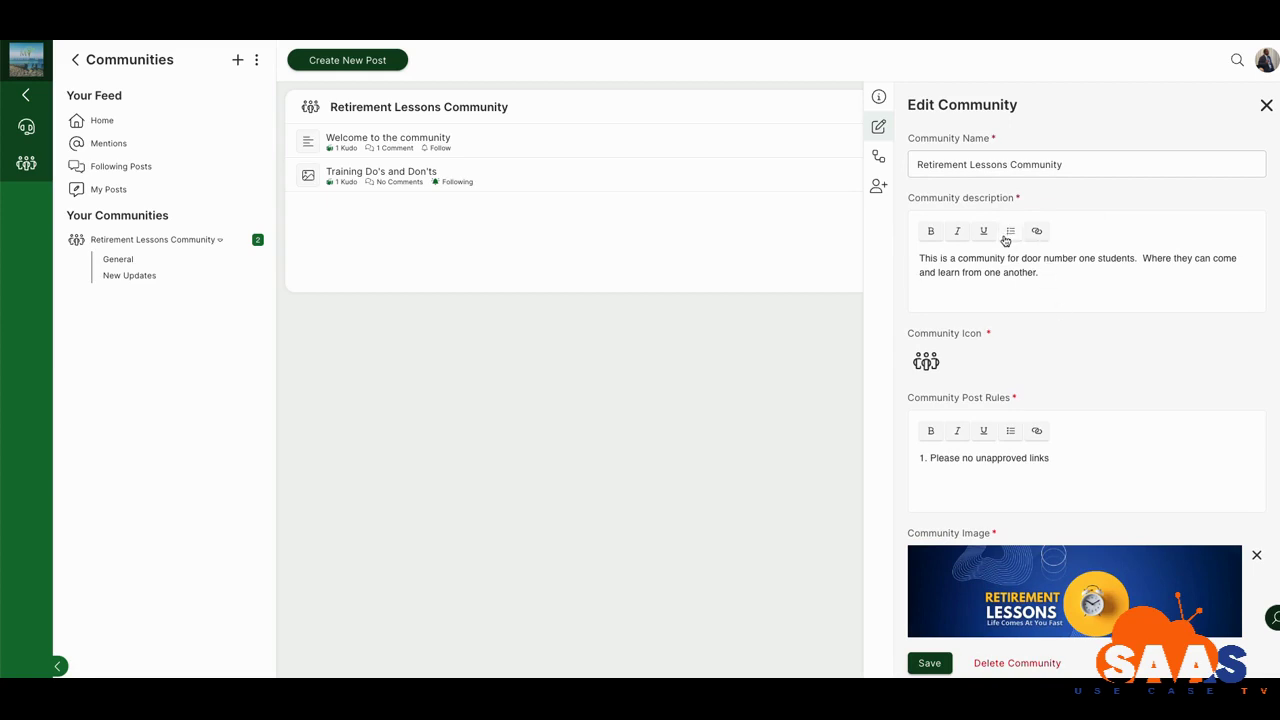
{"action": "left_click", "coordinate": [1266, 105]}
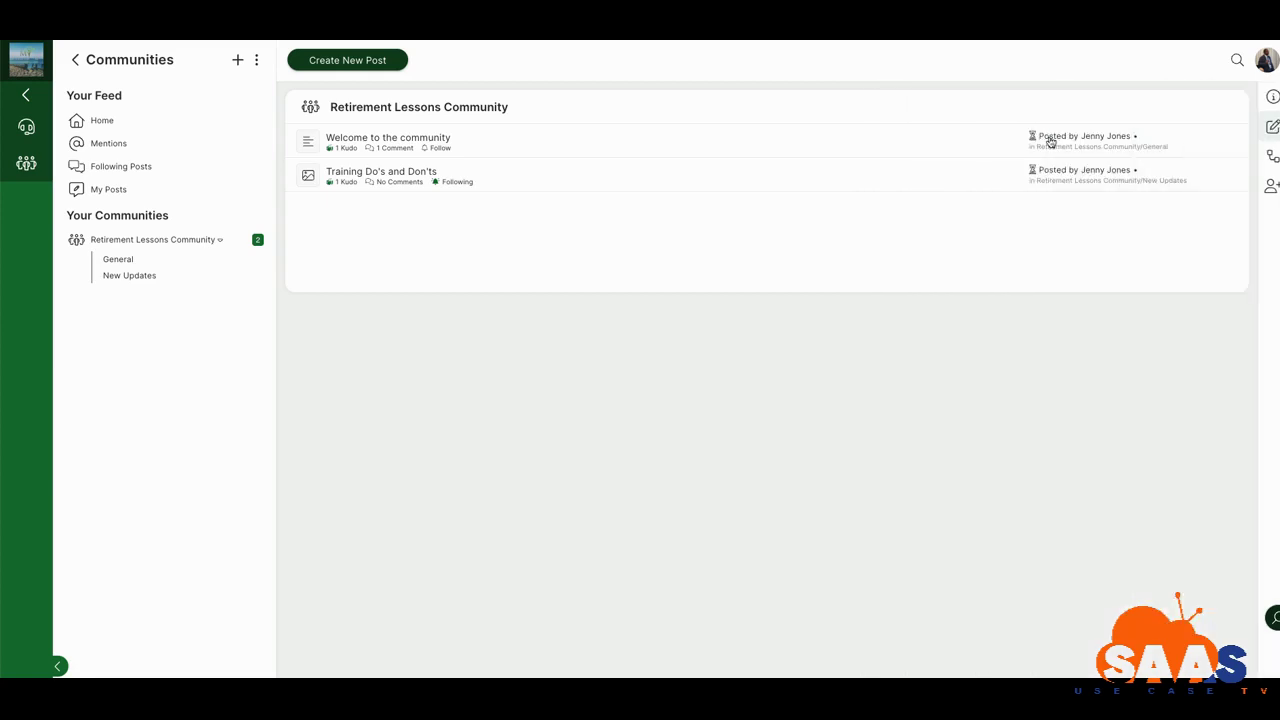
View the "Welcome to the community" post and the actions available on its comment
{"action": "left_click", "coordinate": [403, 144]}
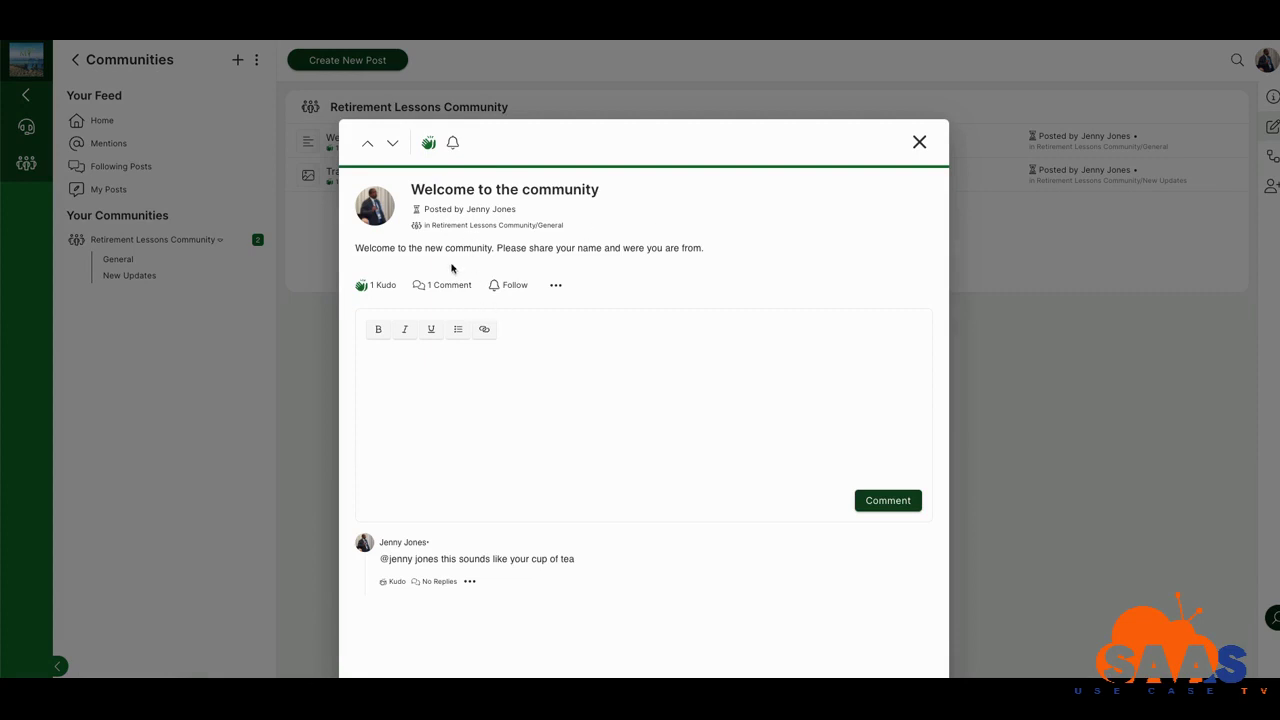
{"action": "left_click", "coordinate": [470, 584]}
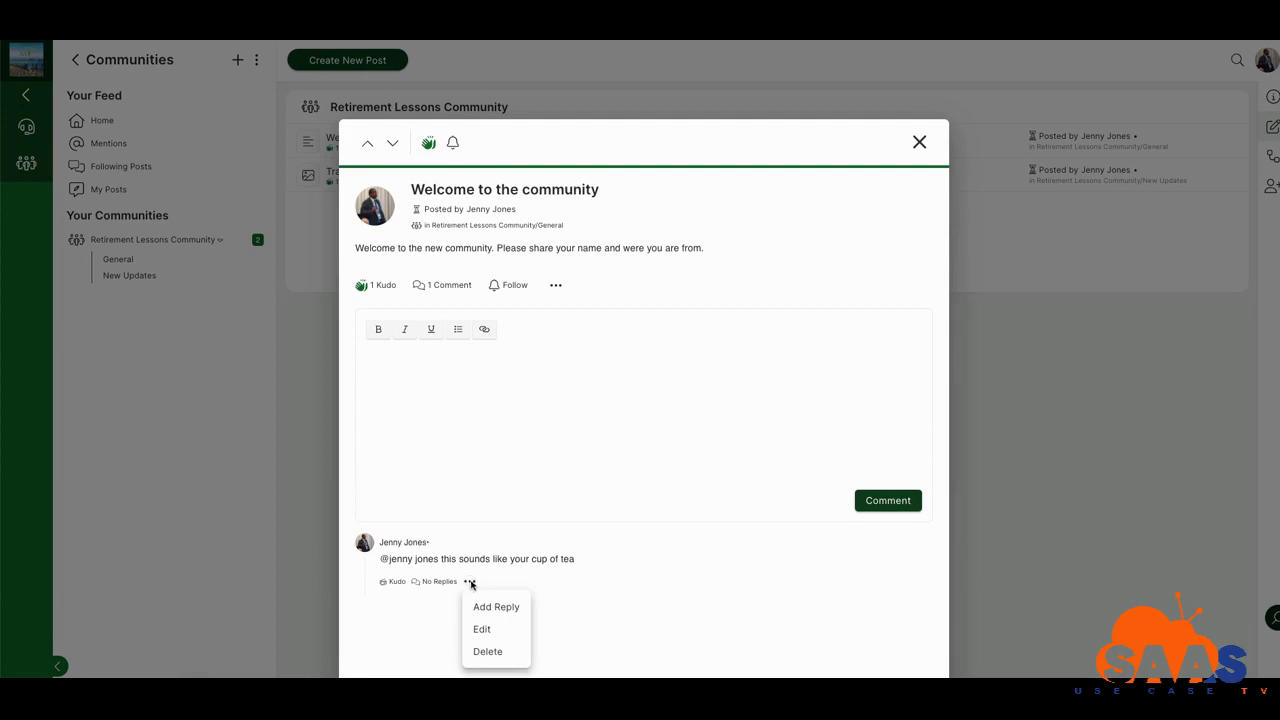
{"action": "left_click", "coordinate": [544, 537]}
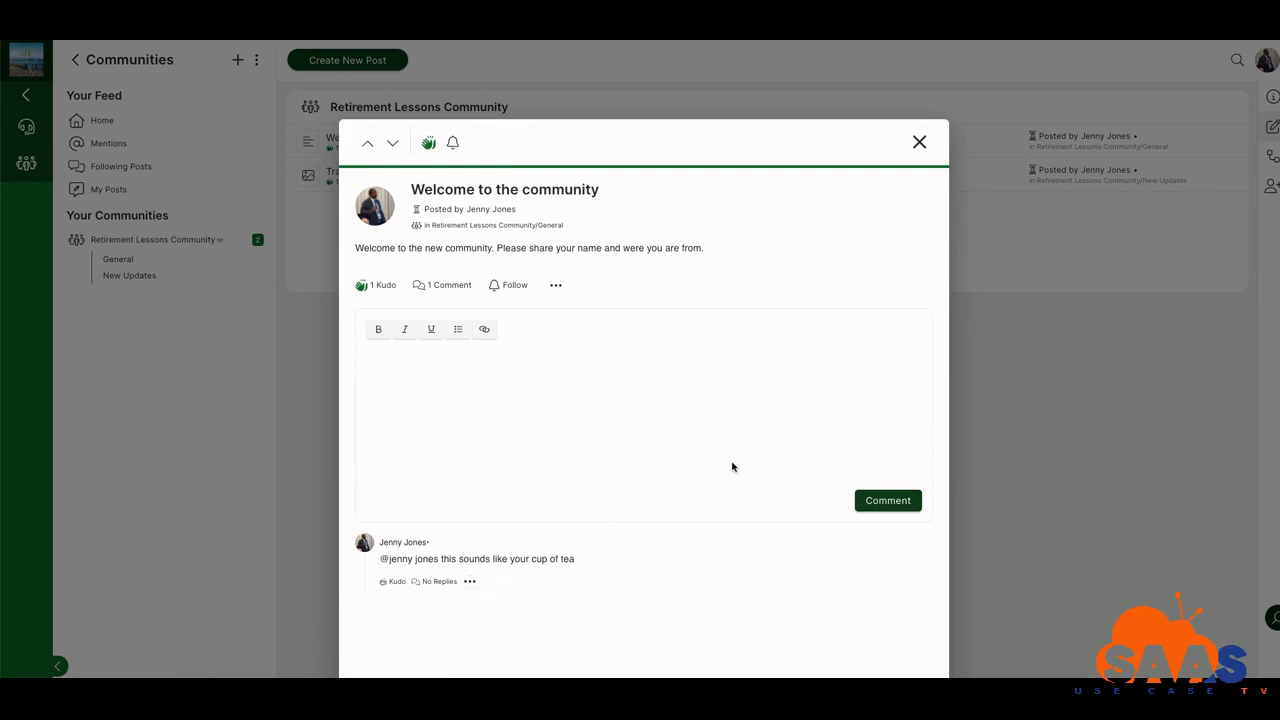
{"action": "left_click", "coordinate": [918, 141]}
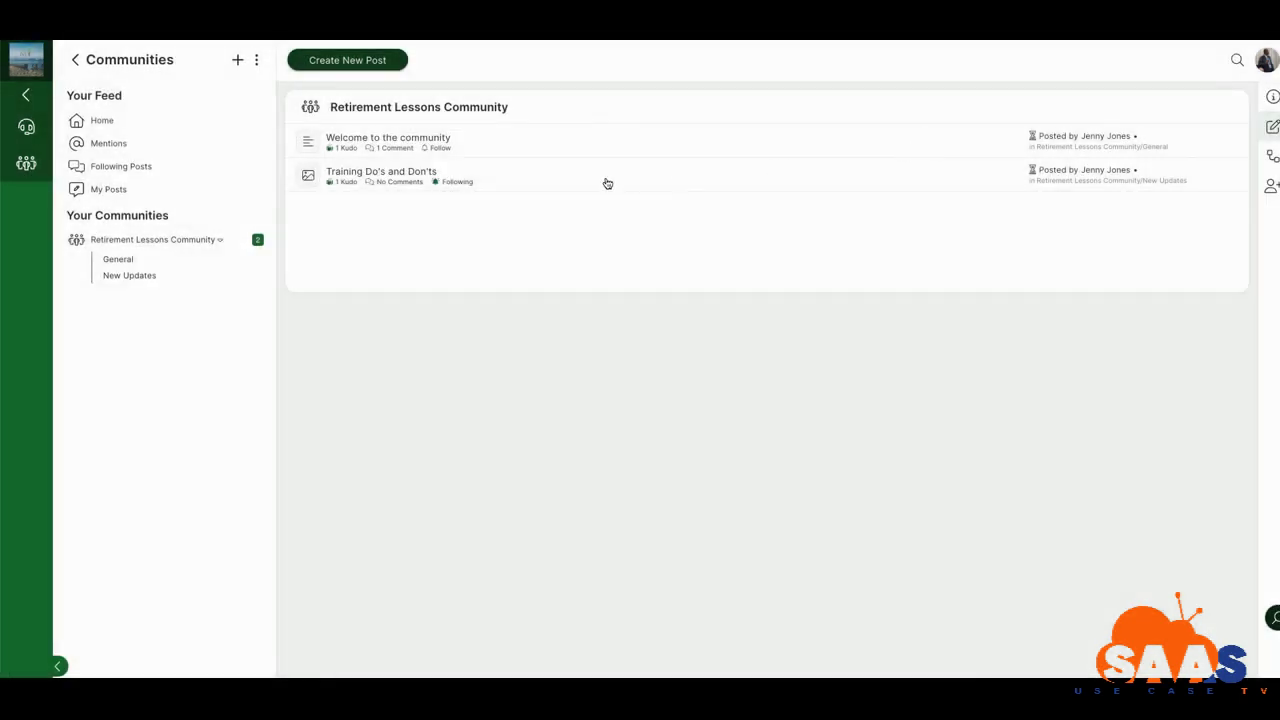
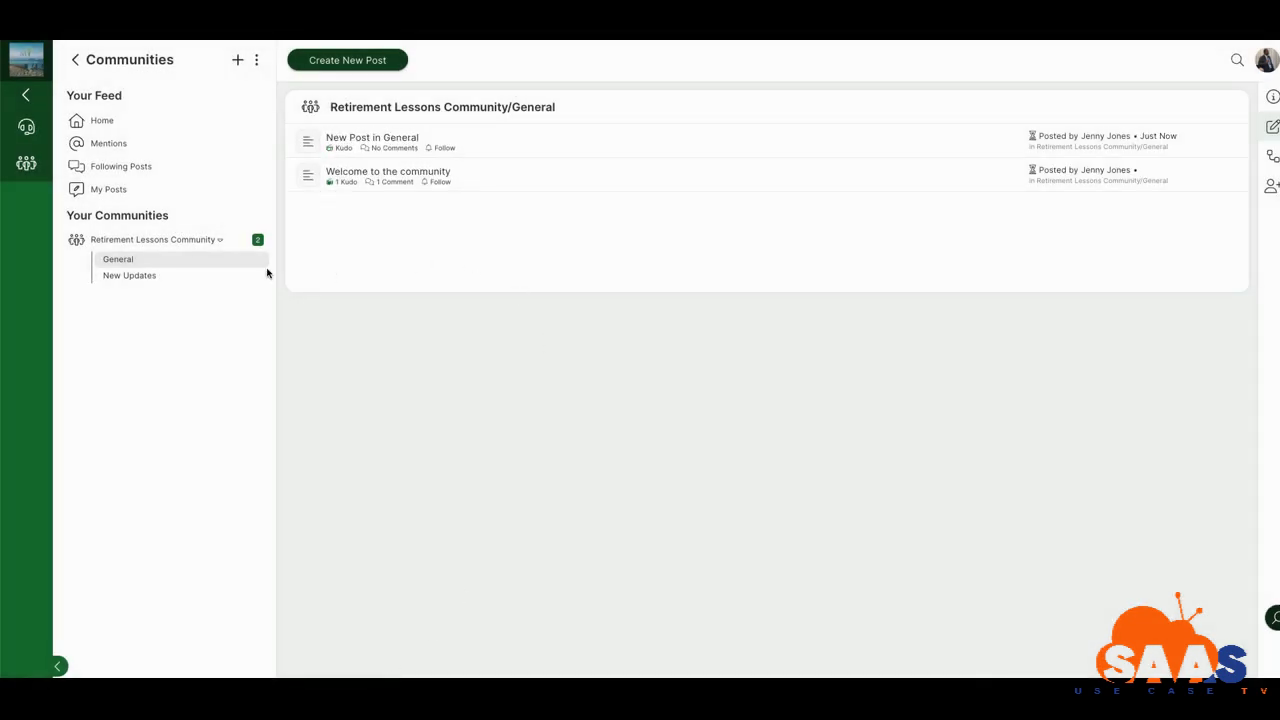
View the "Training Do's and Don'ts" post in the community's New Updates topic
{"action": "left_click", "coordinate": [134, 280]}
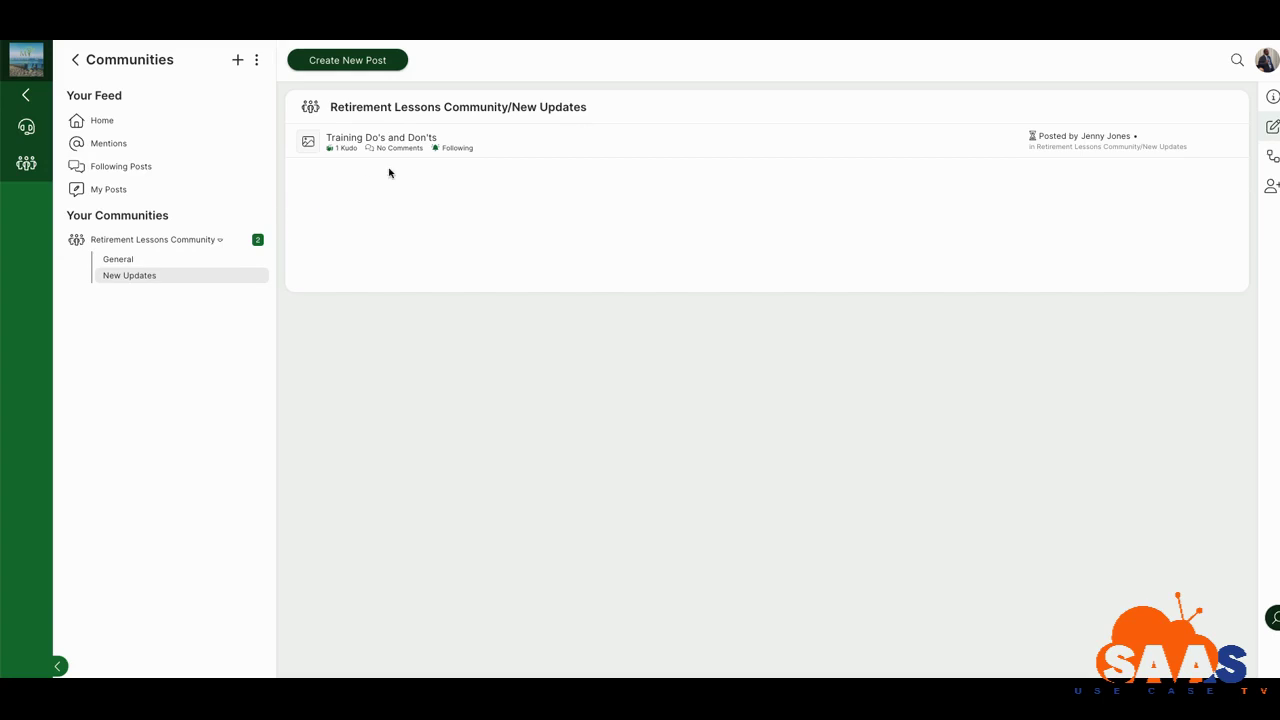
{"action": "left_click", "coordinate": [496, 140]}
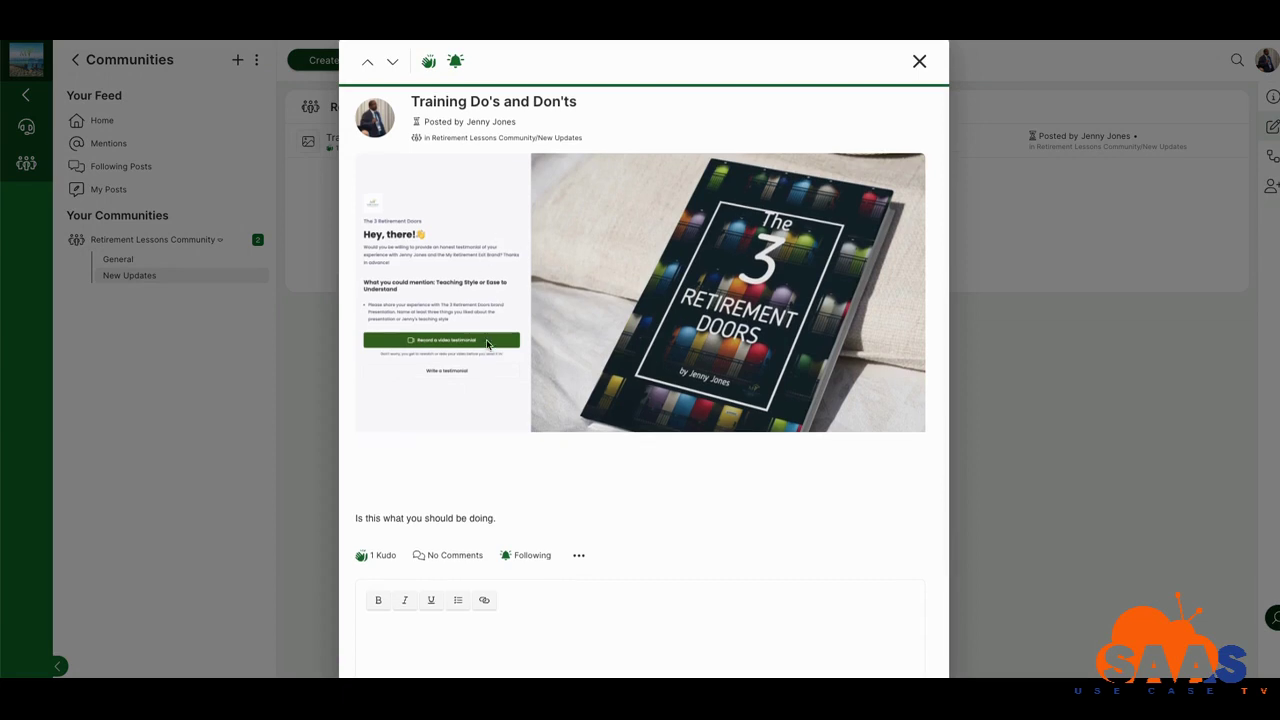
{"action": "scroll", "coordinate": [497, 370], "scroll_direction": "down", "scroll_amount": 2}
{"action": "scroll", "coordinate": [495, 380], "scroll_direction": "up", "scroll_amount": 2}
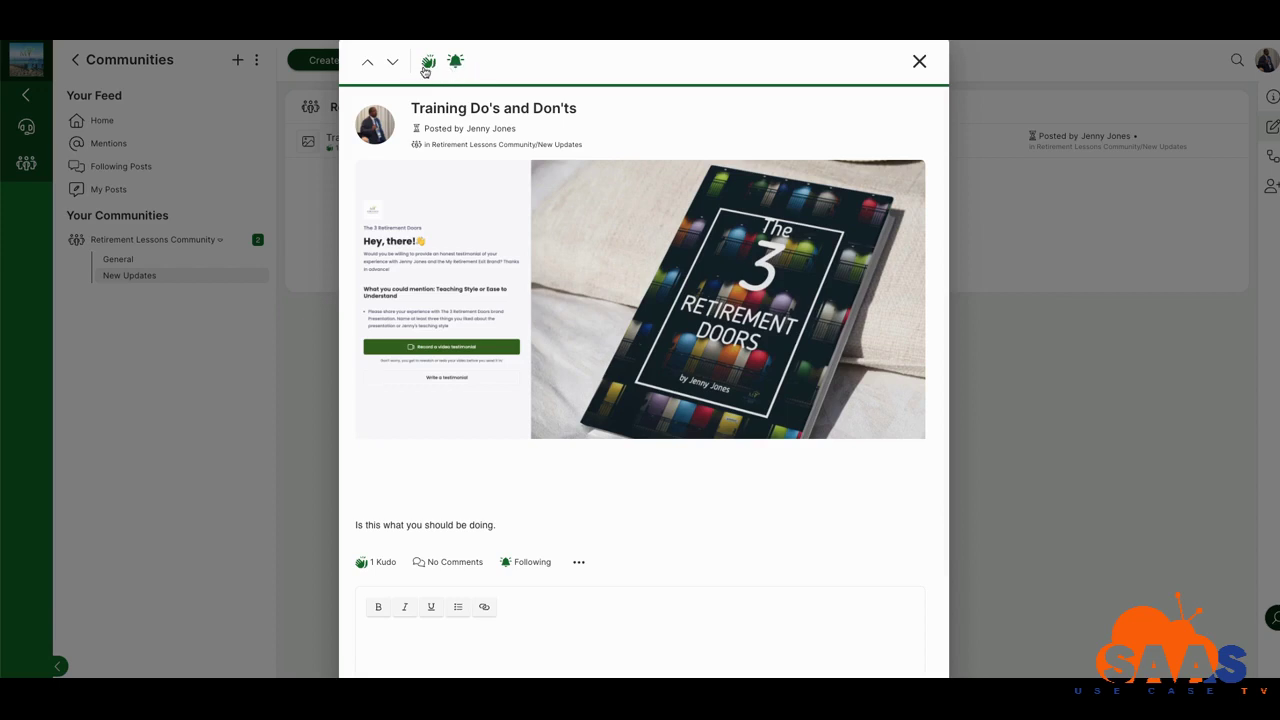
{"action": "left_click", "coordinate": [918, 64]}
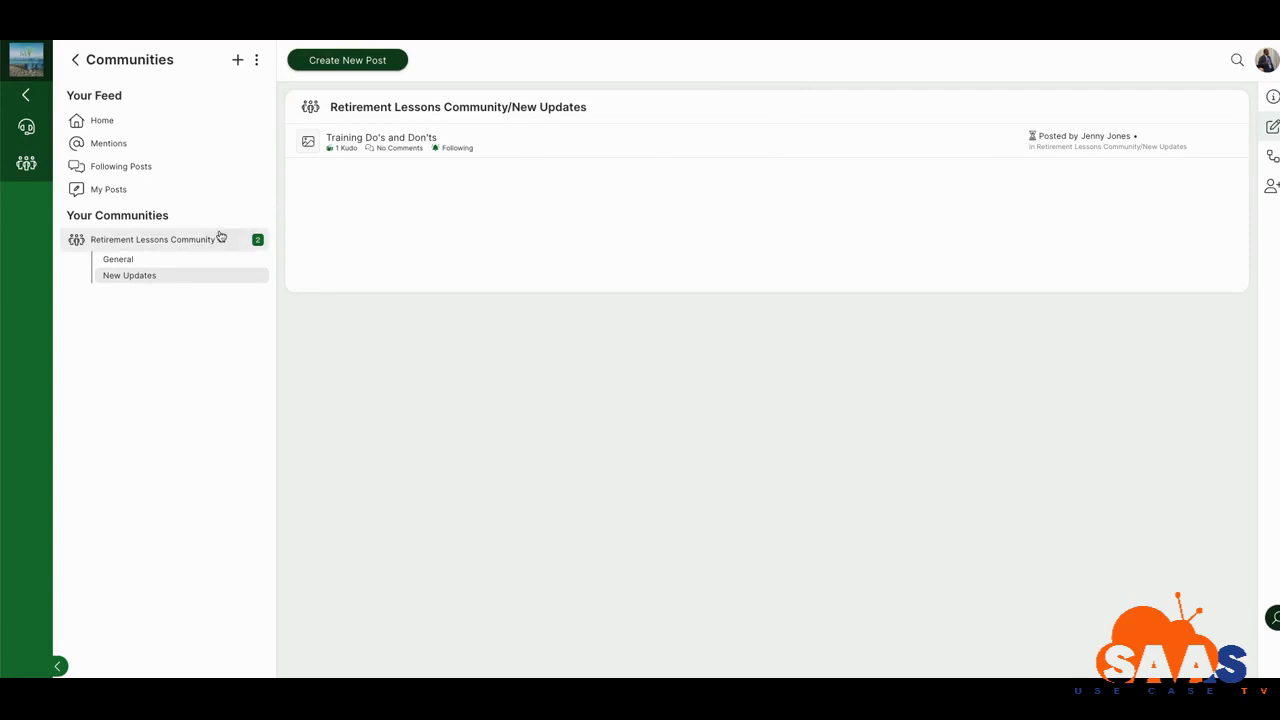
Look through the General topic, the Following Posts, My Posts, Mentions and Home feeds, and the Retirement Lessons Community's posts
{"action": "left_click", "coordinate": [120, 260]}
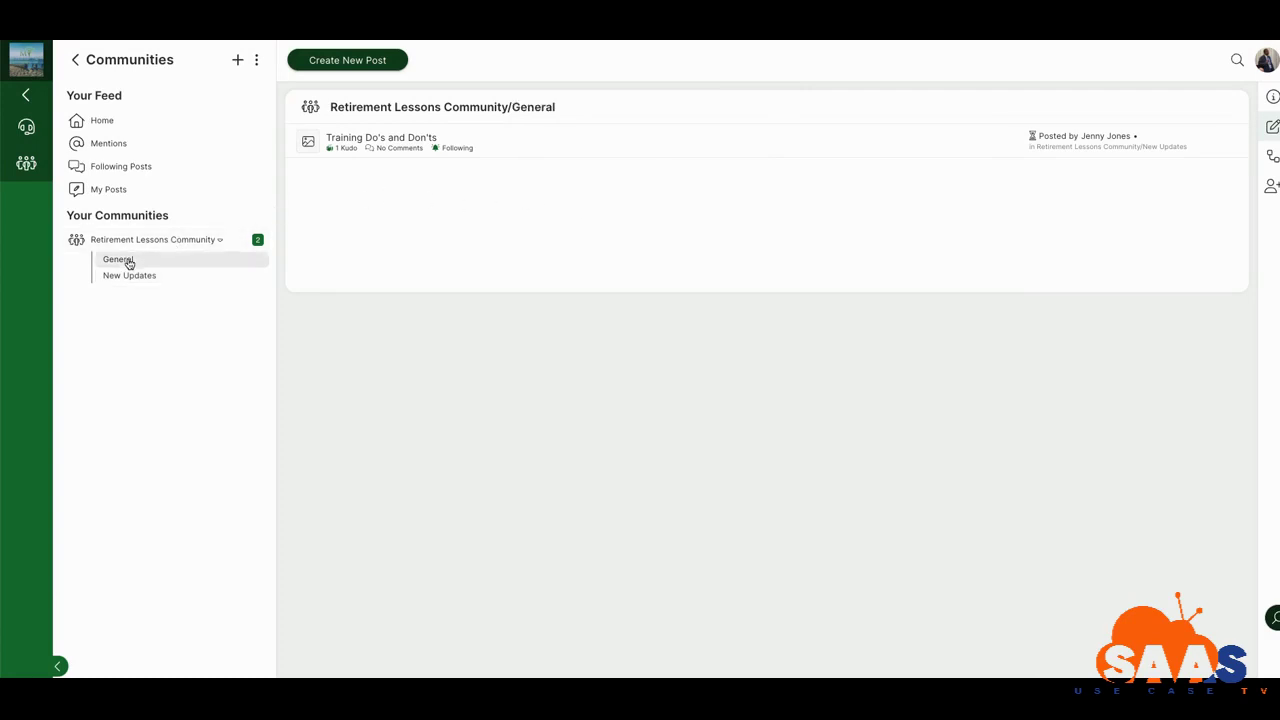
{"action": "left_click", "coordinate": [118, 170]}
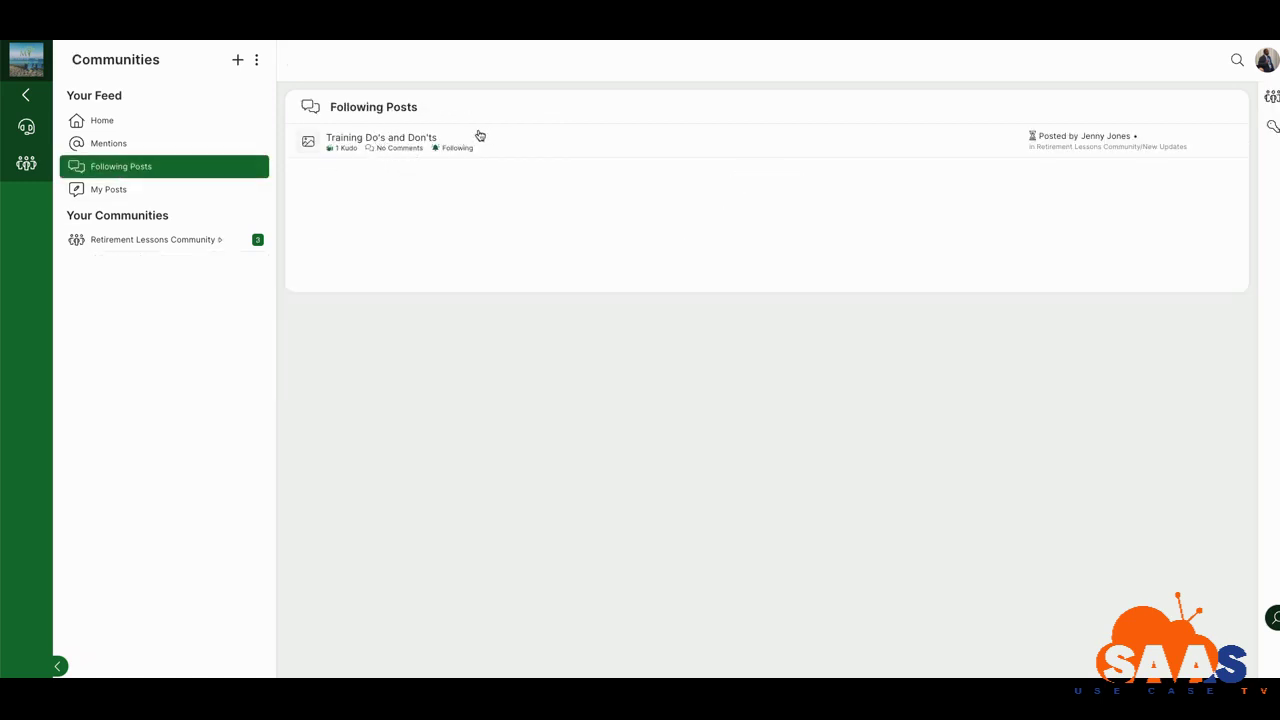
{"action": "left_click", "coordinate": [120, 197]}
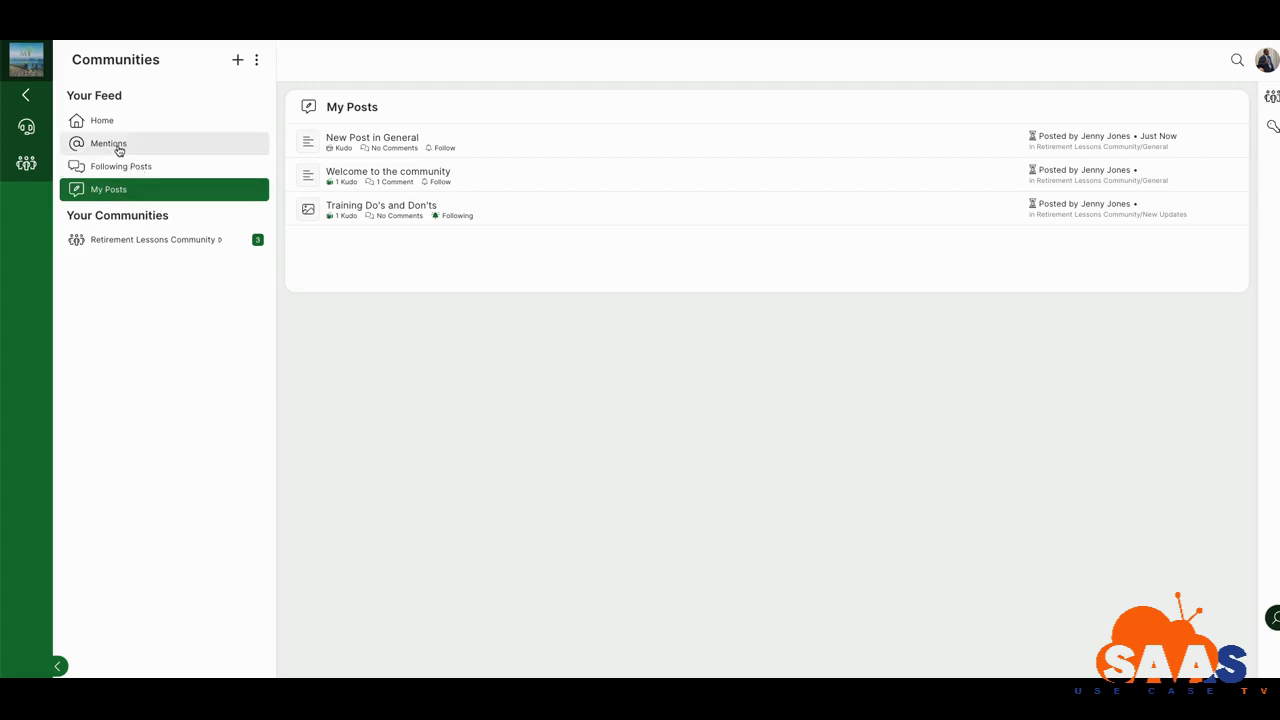
{"action": "left_click", "coordinate": [119, 150]}
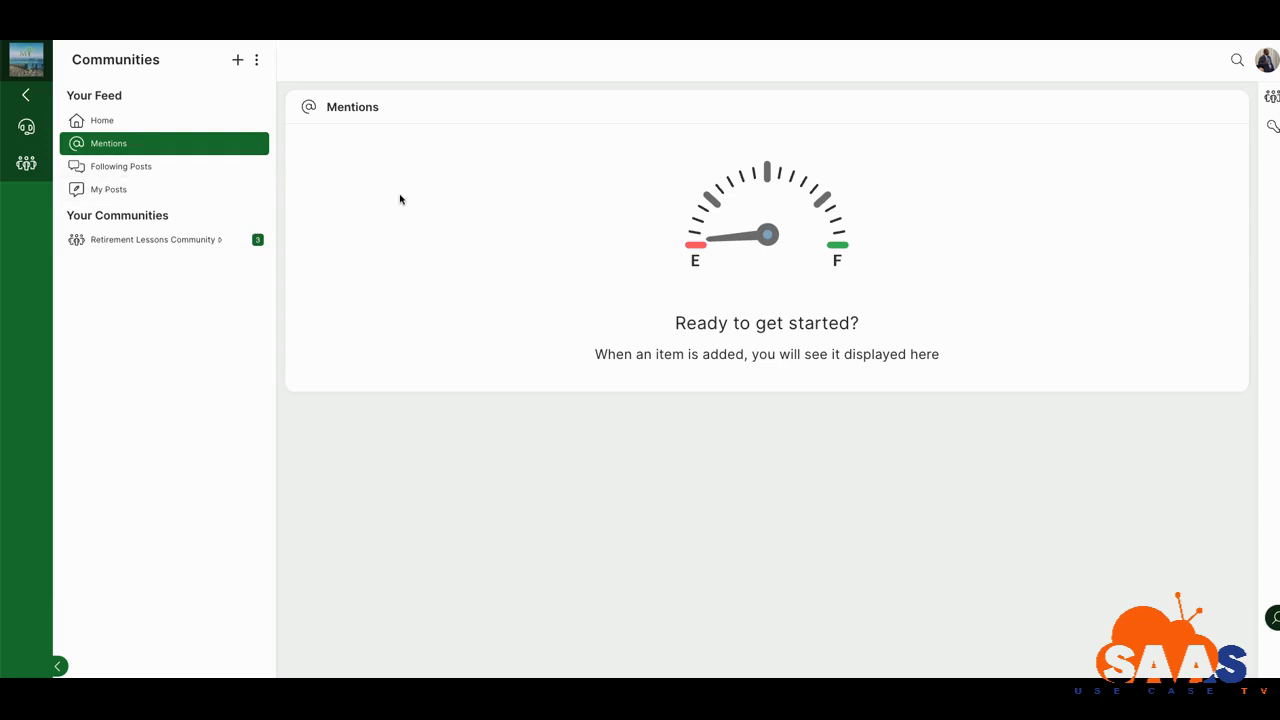
{"action": "left_click", "coordinate": [119, 122]}
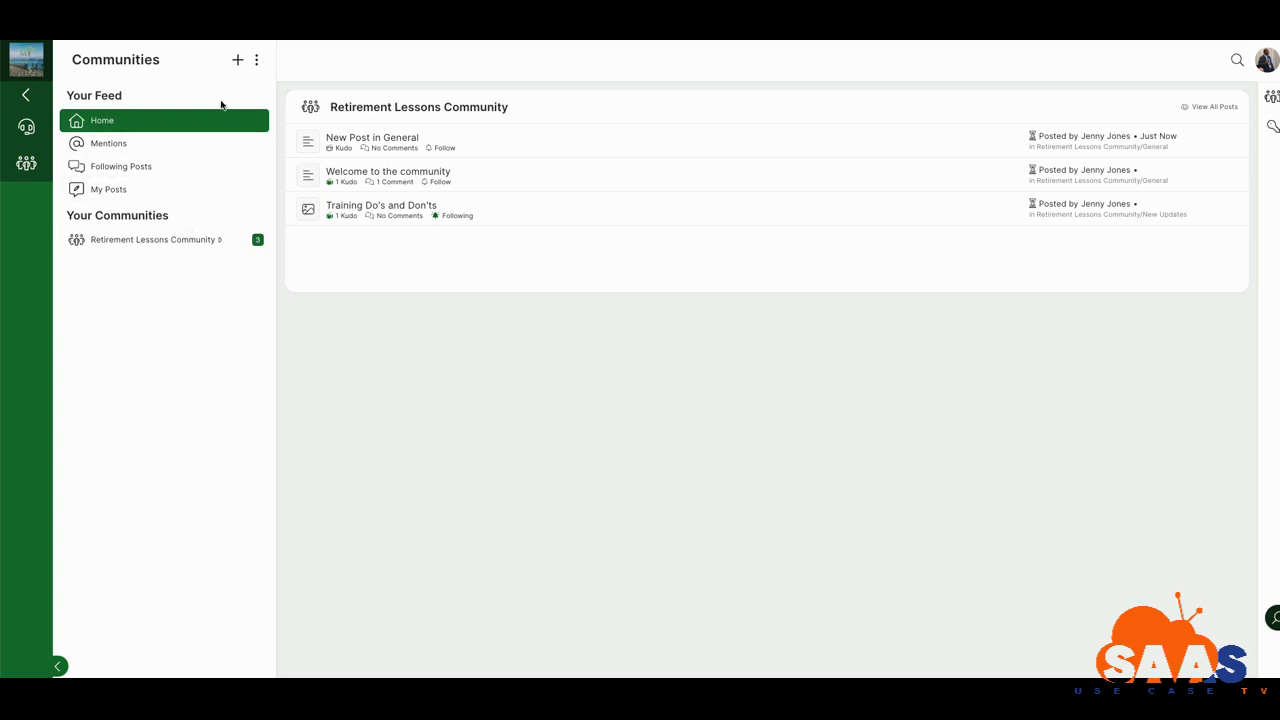
{"action": "left_click", "coordinate": [157, 240]}
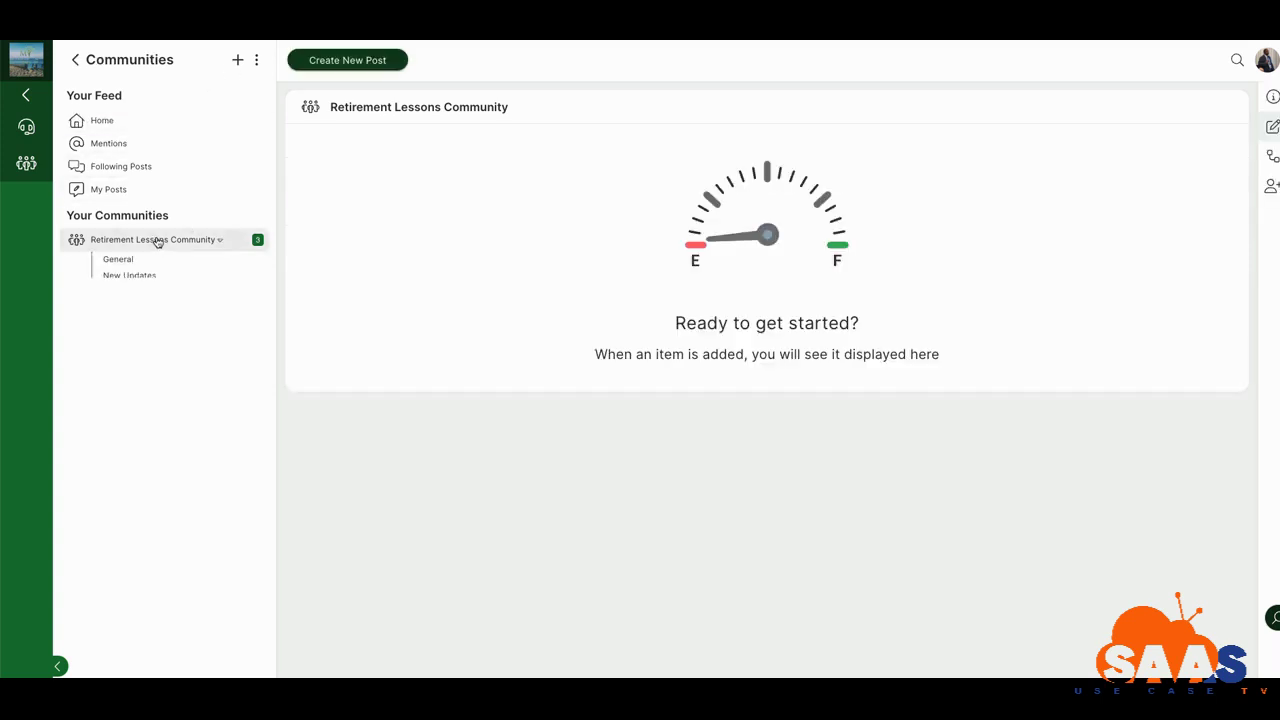
{"action": "left_click", "coordinate": [156, 240]}
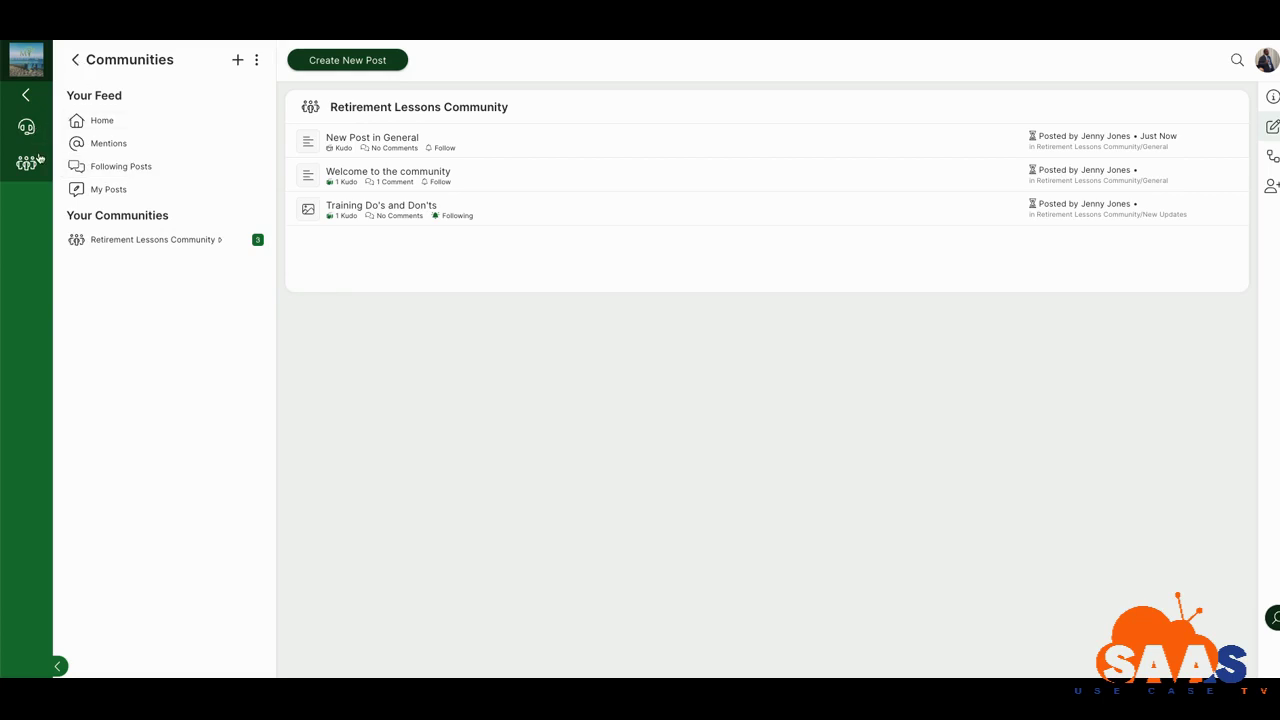
Return to the main dashboard to look over its content, and reopen Communities from there
{"action": "left_click", "coordinate": [27, 97]}
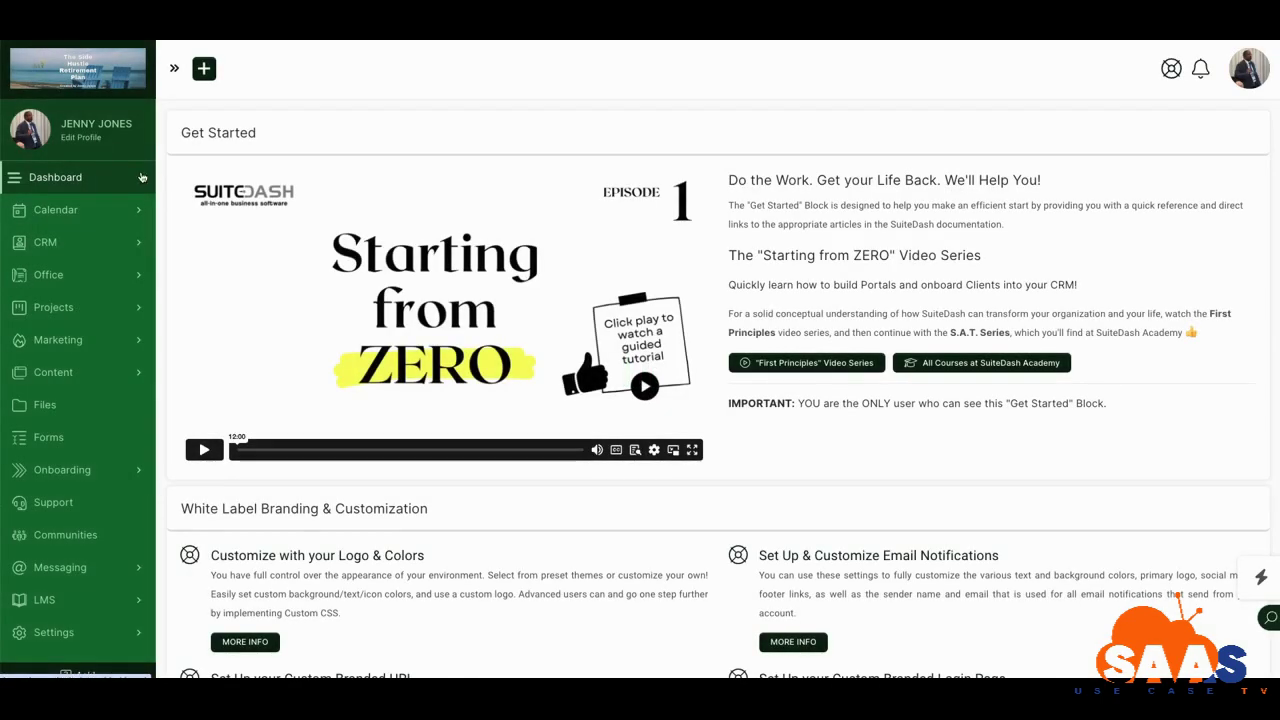
{"action": "scroll", "coordinate": [140, 180], "scroll_direction": "down", "scroll_amount": 1}
{"action": "scroll", "coordinate": [43, 300], "scroll_direction": "down", "scroll_amount": 1}
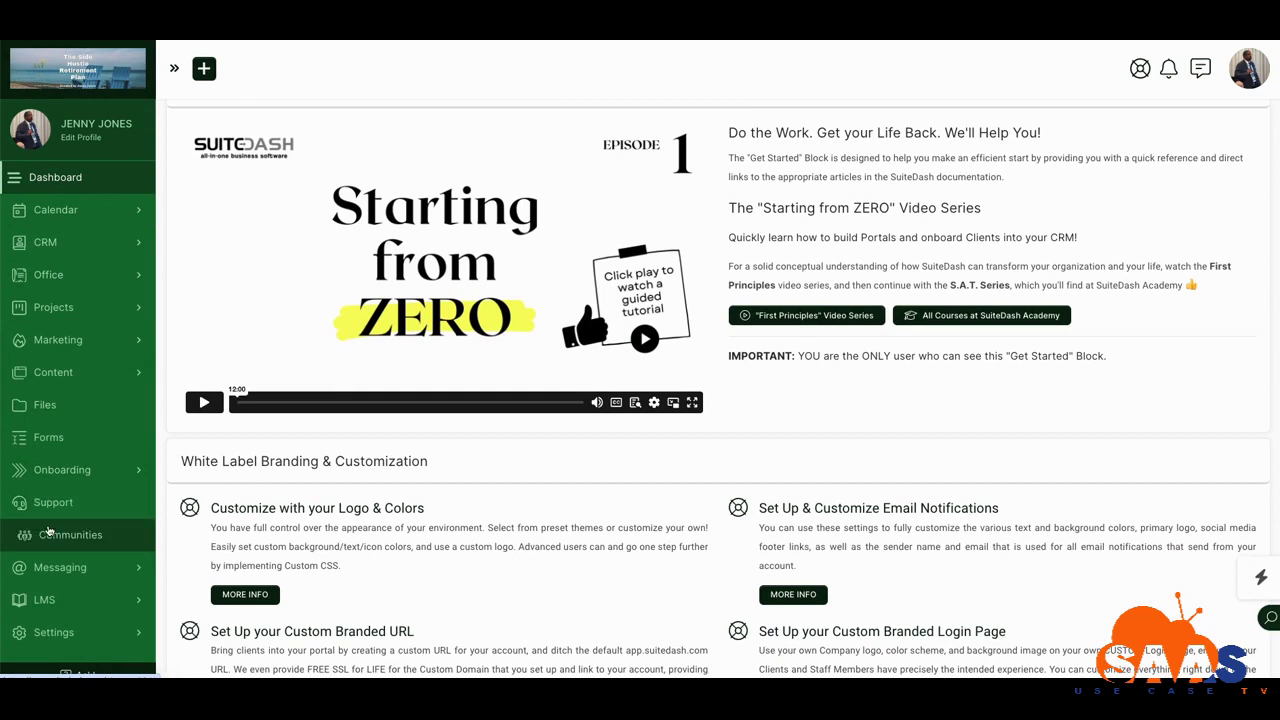
{"action": "scroll", "coordinate": [48, 530], "scroll_direction": "down", "scroll_amount": 1}
{"action": "scroll", "coordinate": [60, 531], "scroll_direction": "up", "scroll_amount": 2}
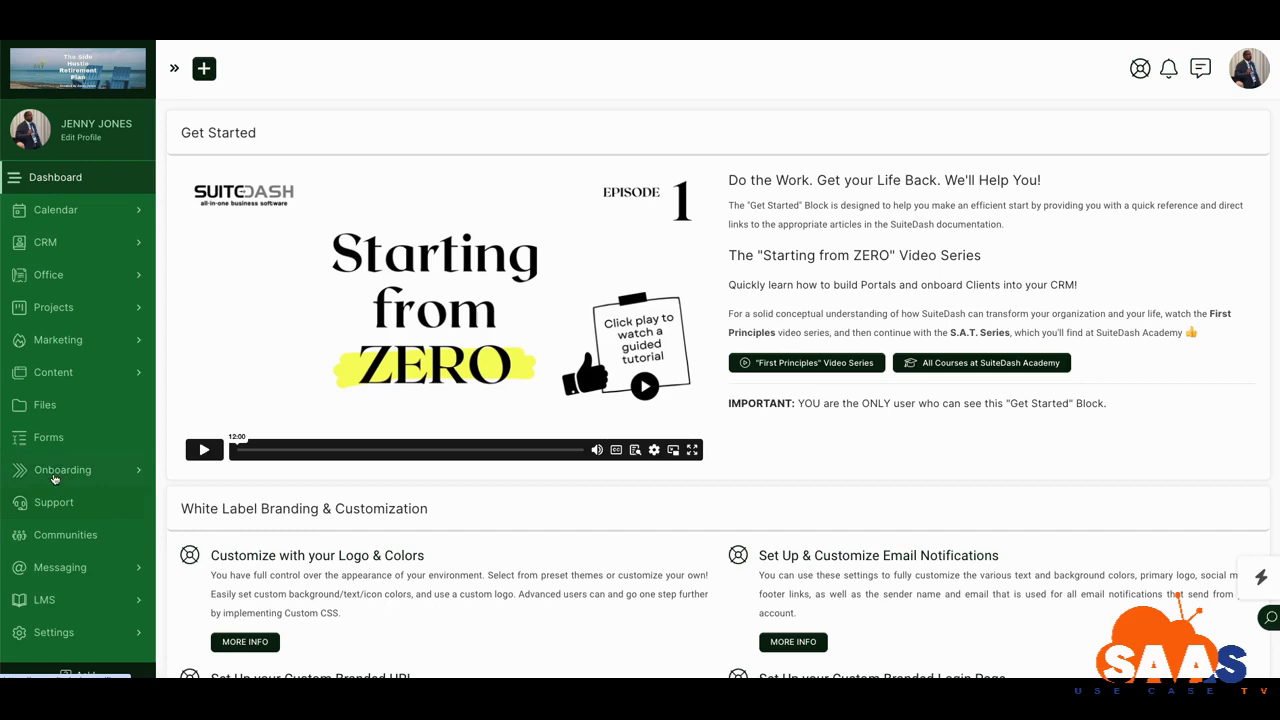
{"action": "scroll", "coordinate": [110, 250], "scroll_direction": "down", "scroll_amount": 1}
{"action": "scroll", "coordinate": [117, 228], "scroll_direction": "up", "scroll_amount": 1}
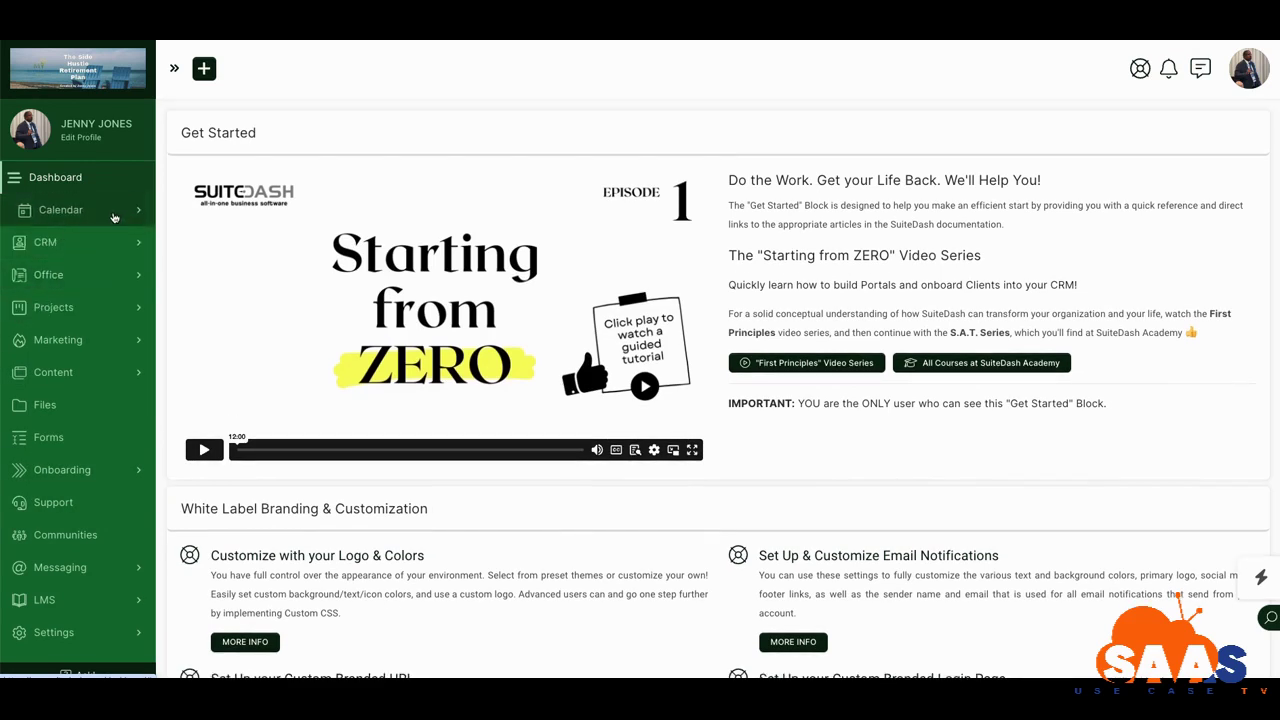
{"action": "left_click", "coordinate": [55, 536]}
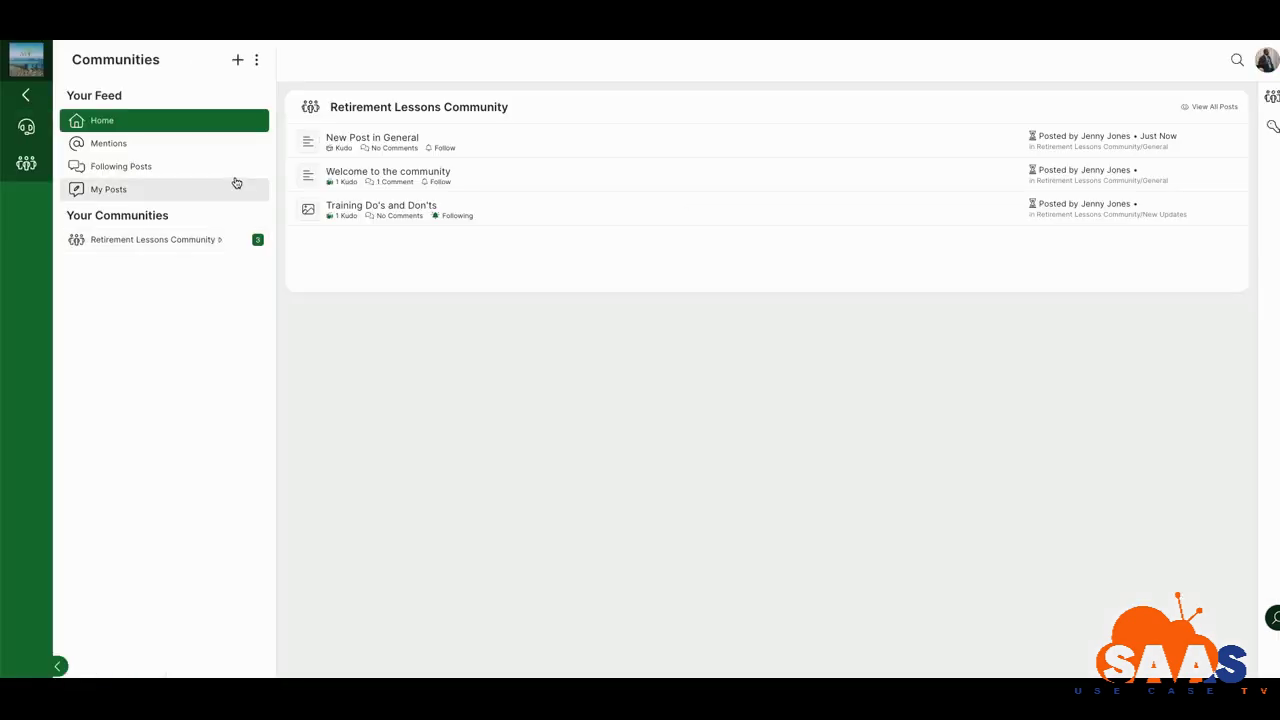